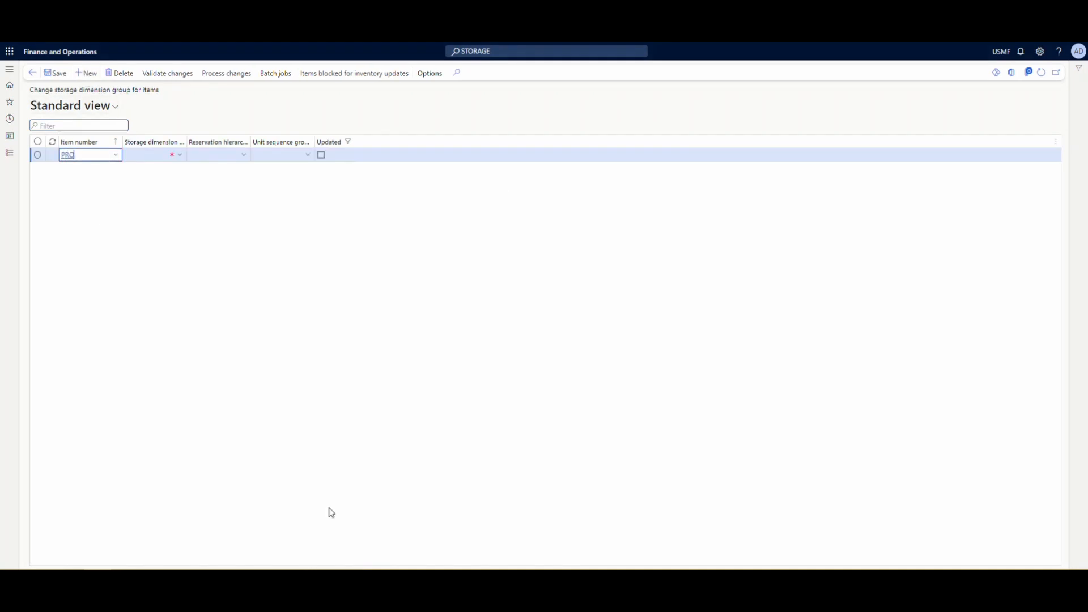
# Step: Fill the new row for item PROD1 with storage dimension group Ware, reservation hierarchy Default and unit sequence group ea
pyautogui.write('PROD1')
pyautogui.press('Tab')
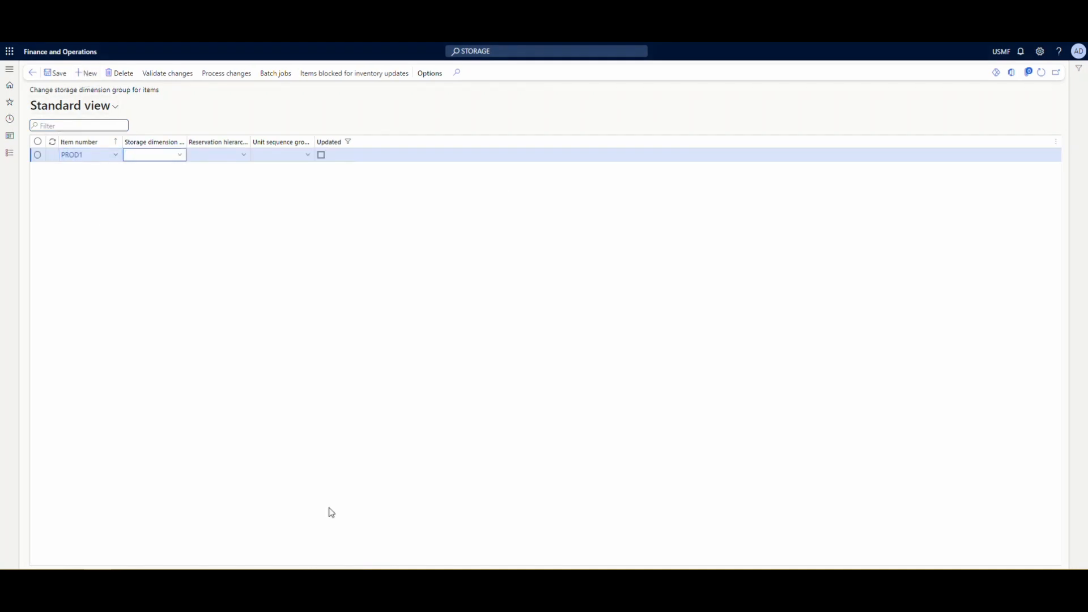
pyautogui.click(180, 155)
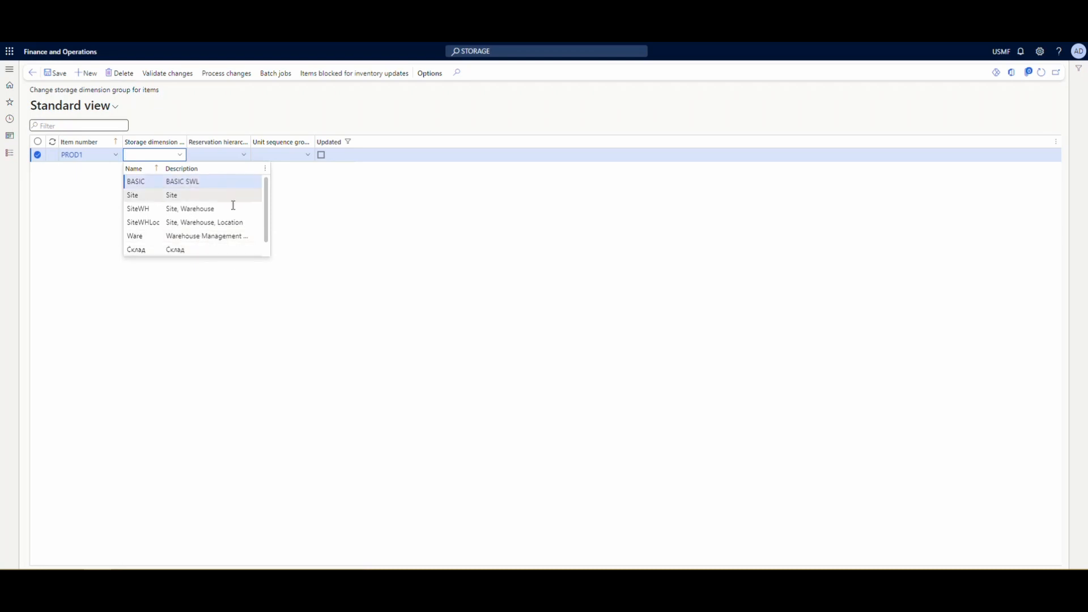
pyautogui.click(208, 236)
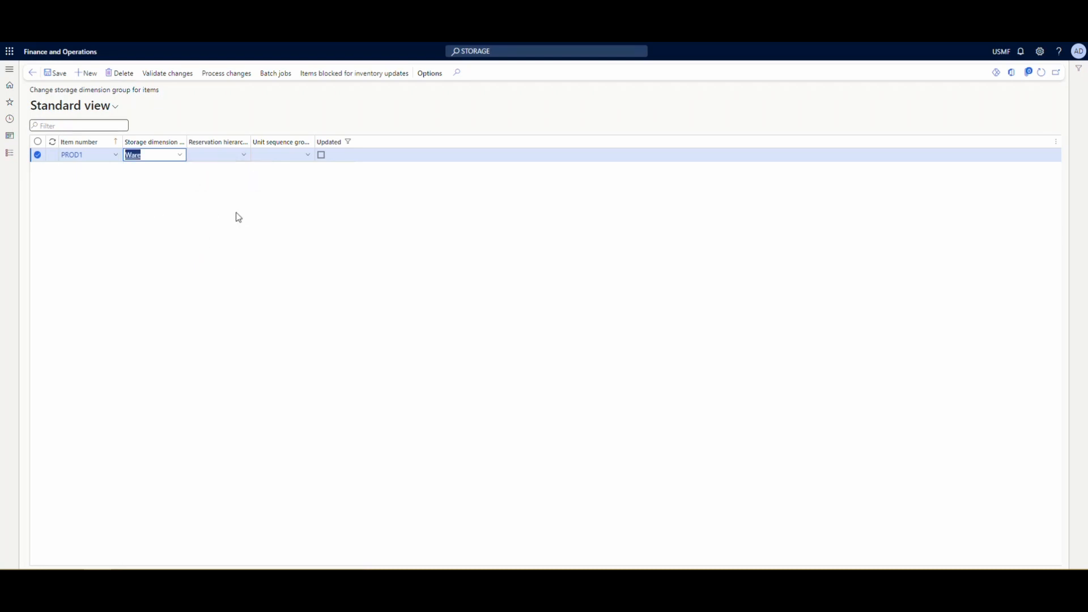
pyautogui.click(244, 155)
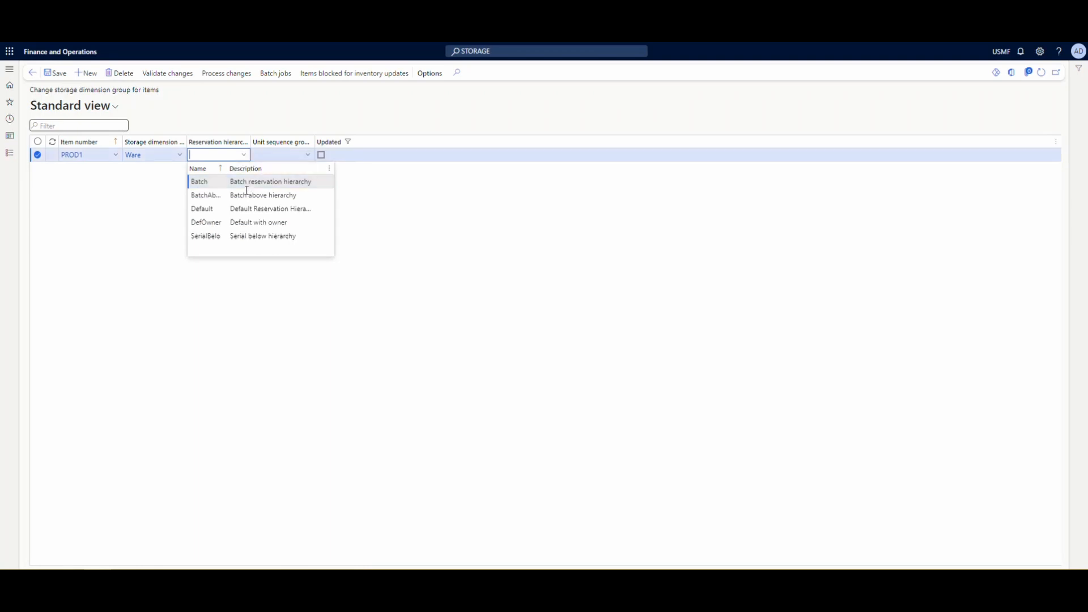
pyautogui.click(260, 208)
pyautogui.click(287, 156)
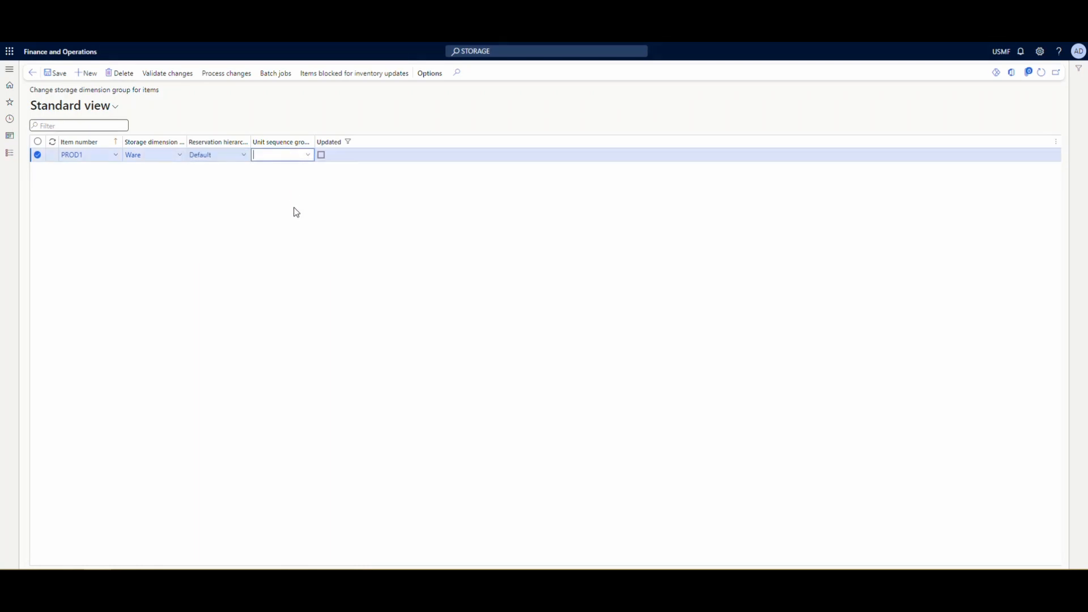
pyautogui.write('ea')
pyautogui.press('Tab')
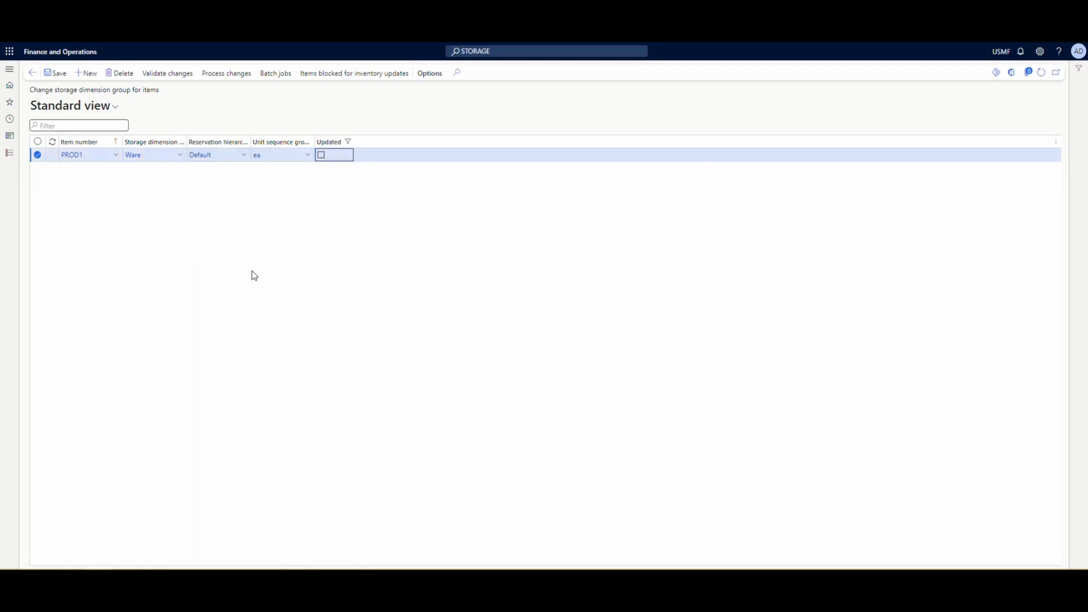
# Step: Add a row for item PROD2 with storage dimension group Ware, reservation hierarchy Default and unit sequence group ea
pyautogui.click(86, 73)
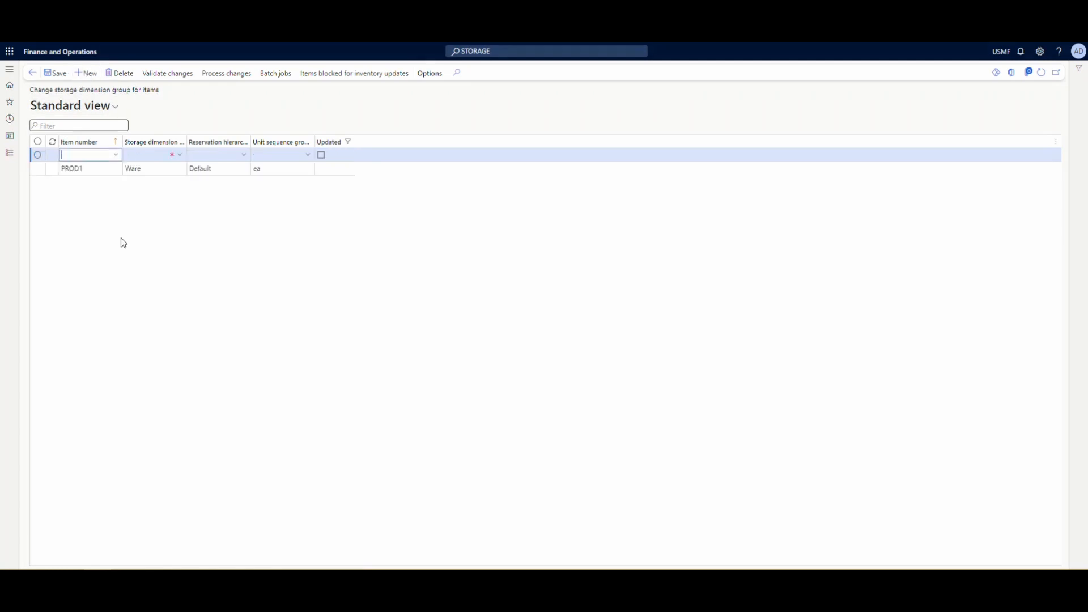
pyautogui.write('PROD2')
pyautogui.press('Tab')
pyautogui.write('w')
pyautogui.press('Tab')
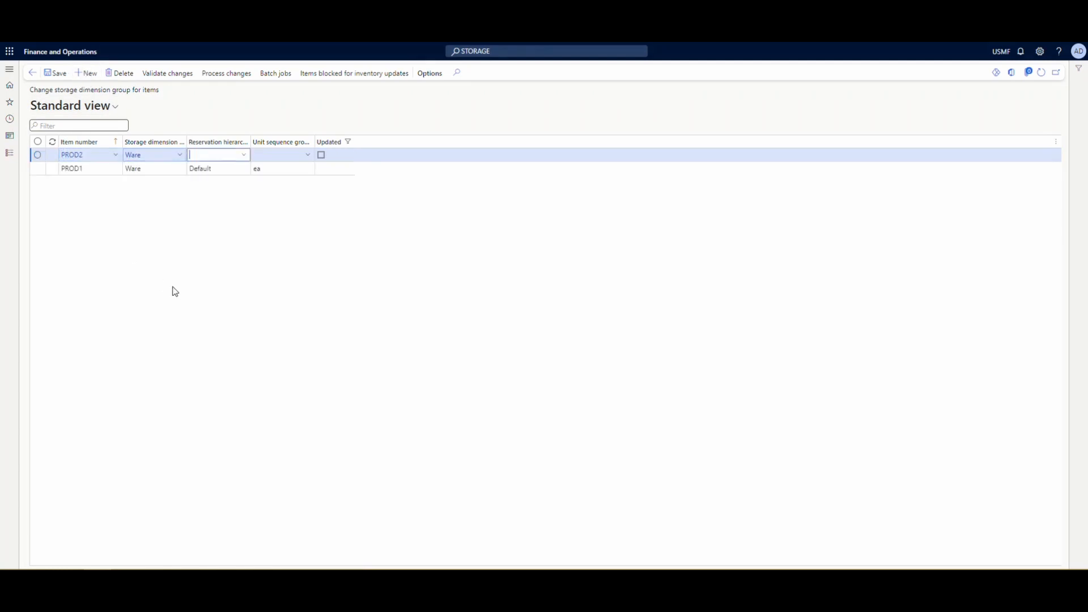
pyautogui.write('default')
pyautogui.press('Tab')
pyautogui.press('Tab')
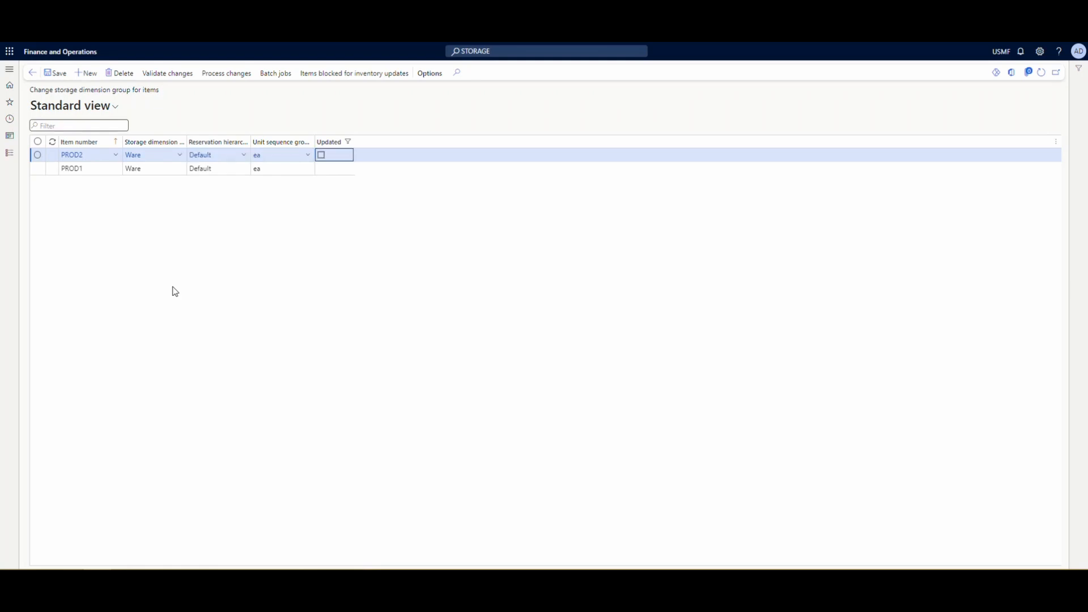
# Step: Duplicate the current page in a new browser tab and open Released products from Product information management there
pyautogui.rightClick(582, 42)
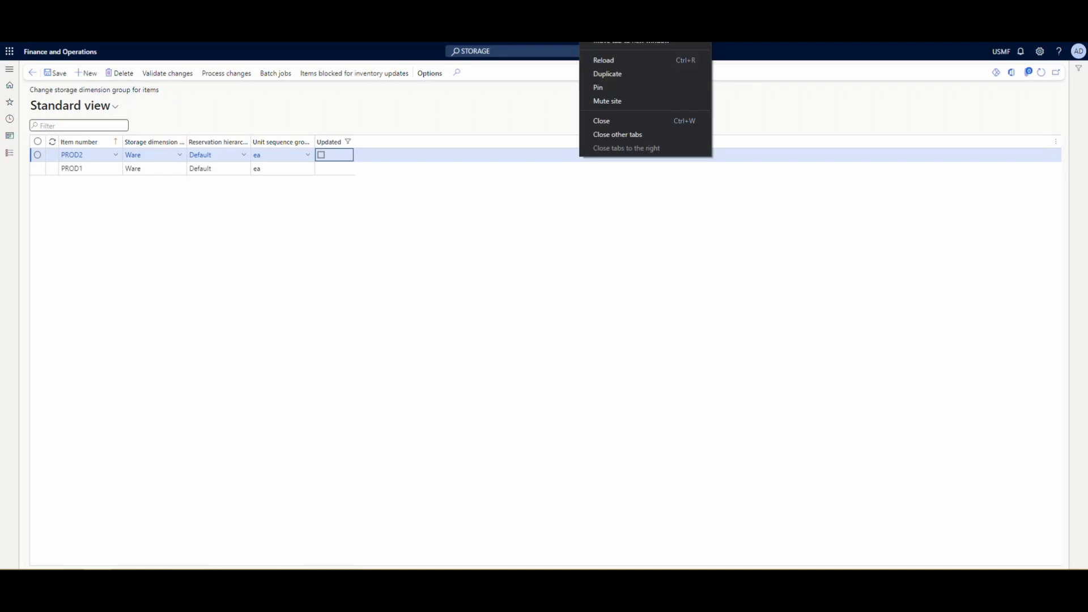
pyautogui.click(627, 75)
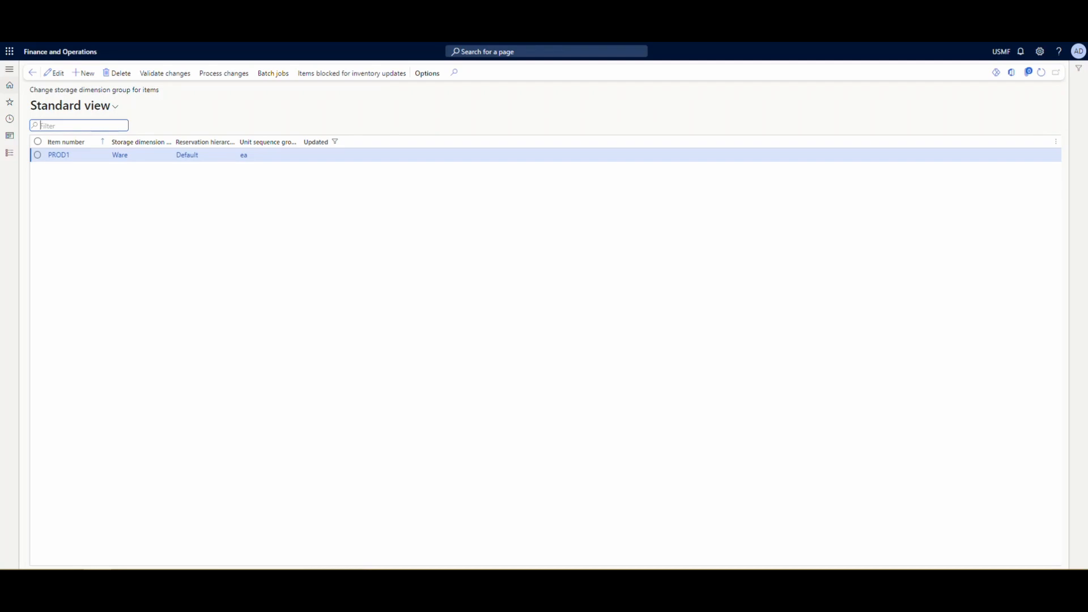
pyautogui.click(9, 153)
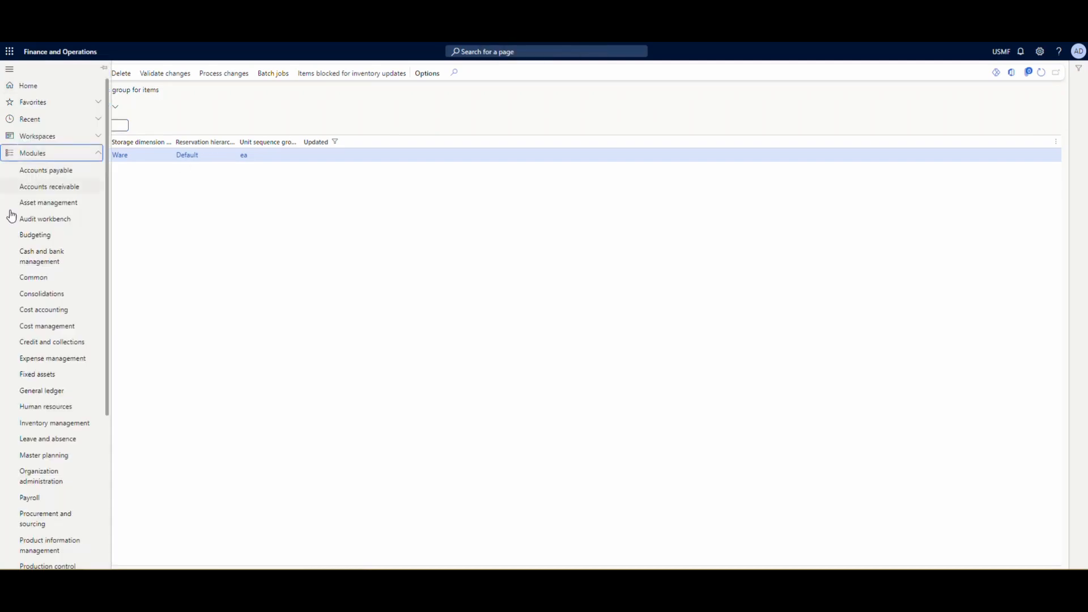
pyautogui.scroll(-5, 9, 244)
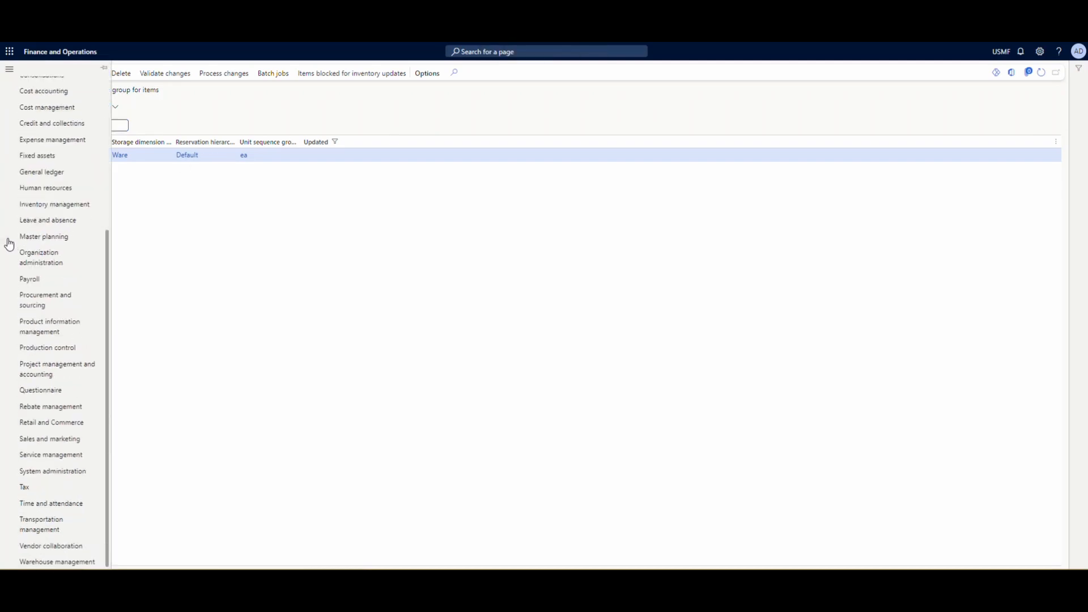
pyautogui.click(62, 329)
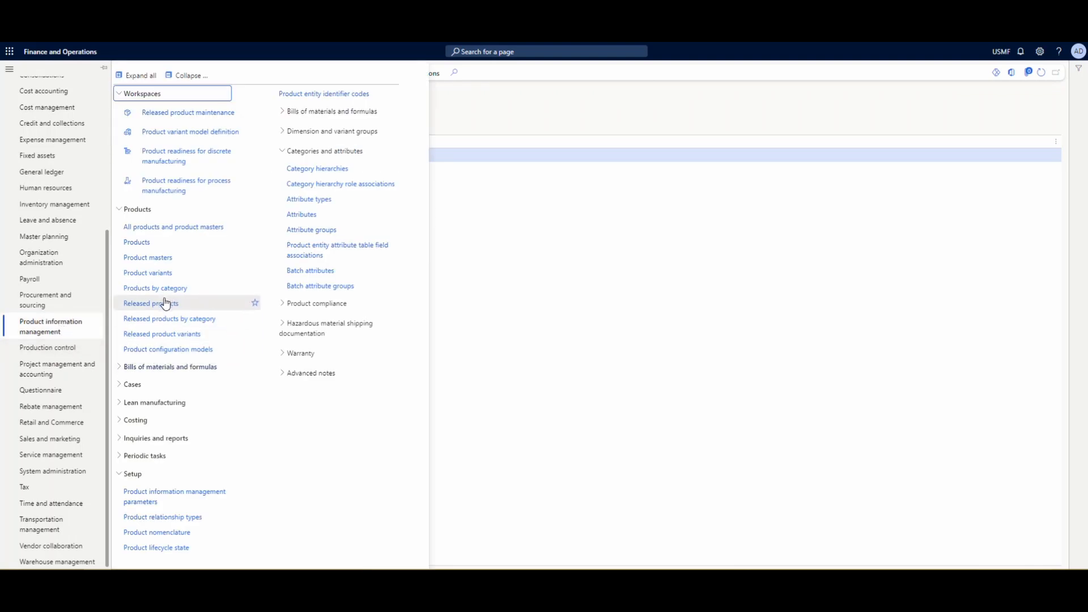
pyautogui.click(165, 304)
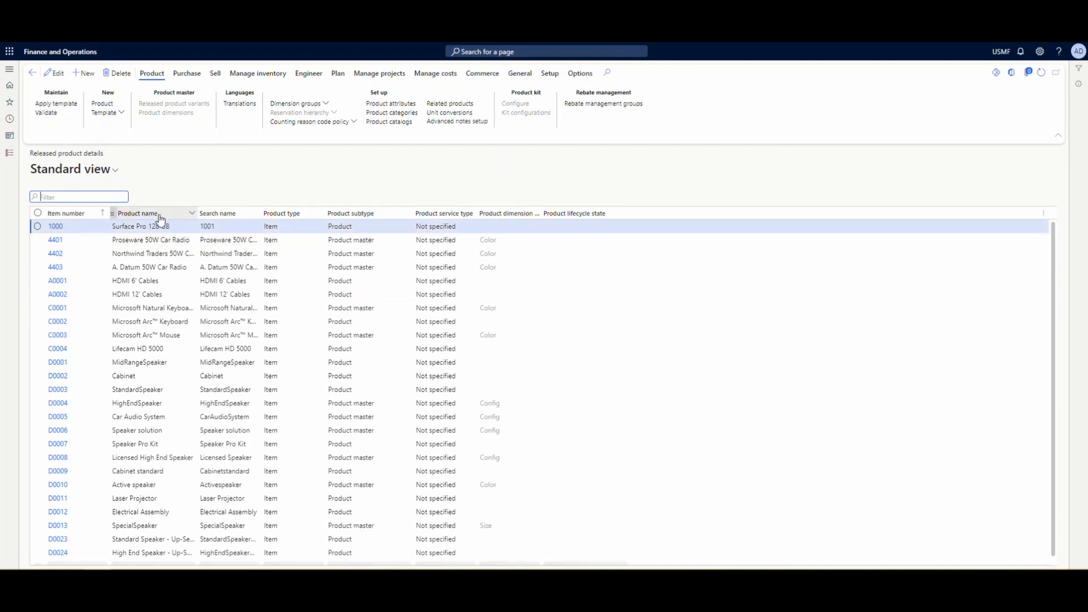
# Step: Filter the released products with prod* and open the details of item PROD1
pyautogui.write('produ')
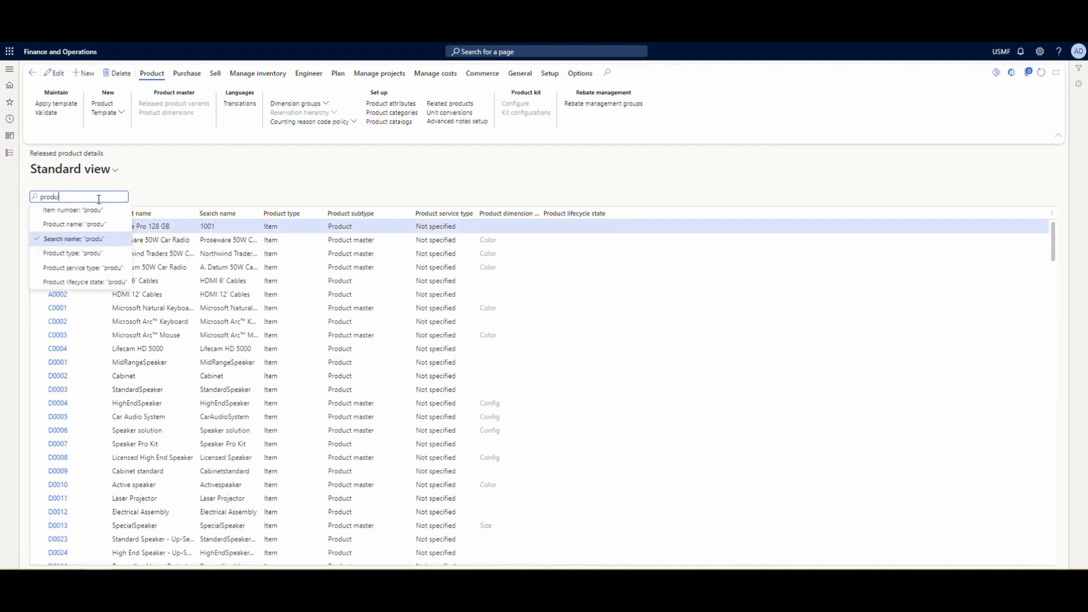
pyautogui.write('*')
pyautogui.press('Return')
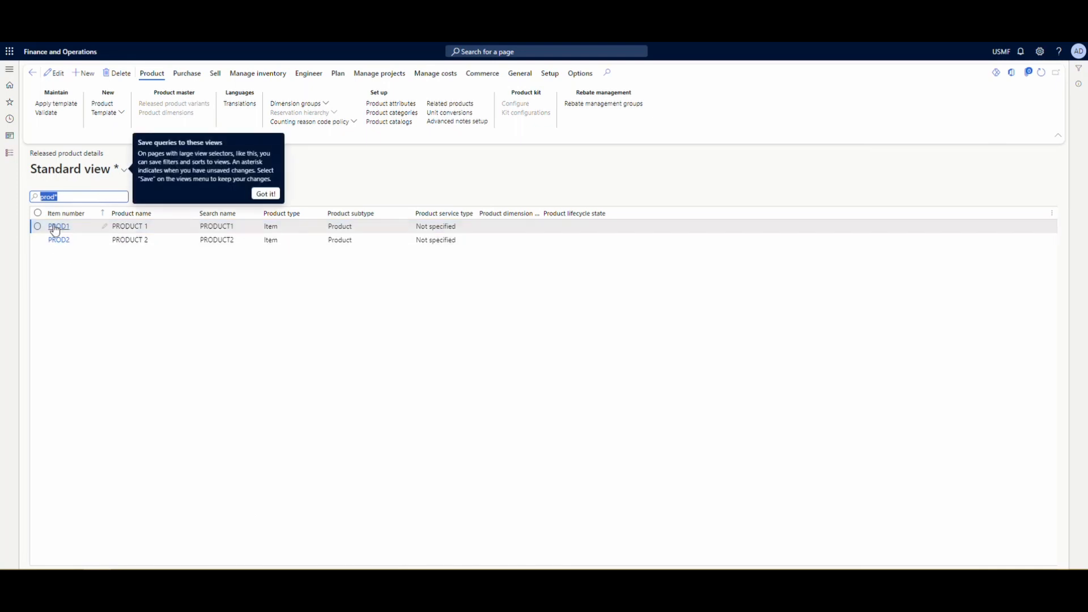
pyautogui.click(57, 226)
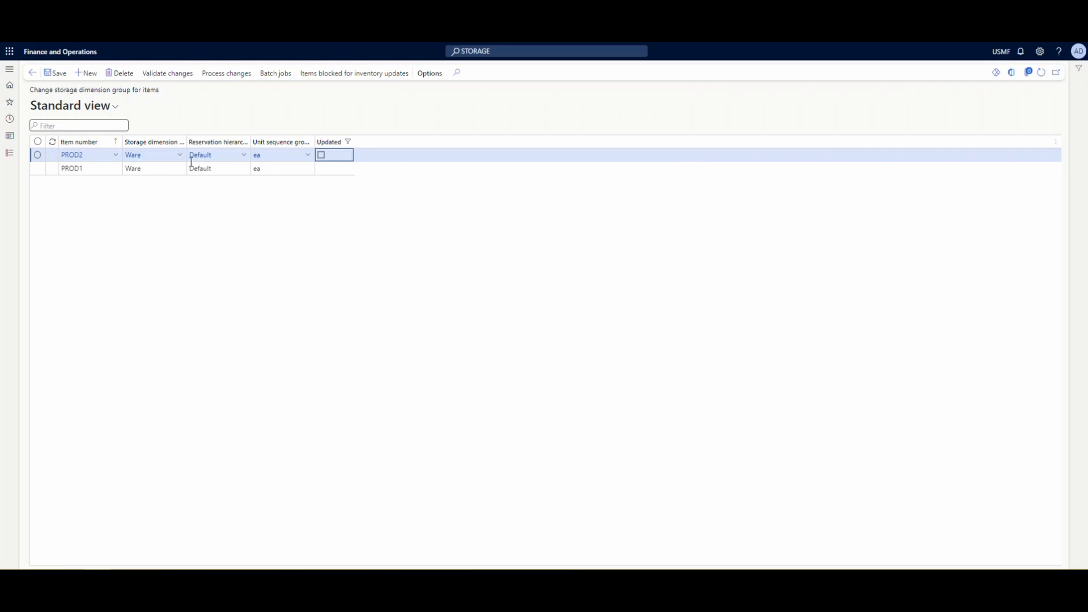
# Step: Back on the storage dimension group change page, validate the item changes and run their processing with the preset parameters
pyautogui.click(157, 78)
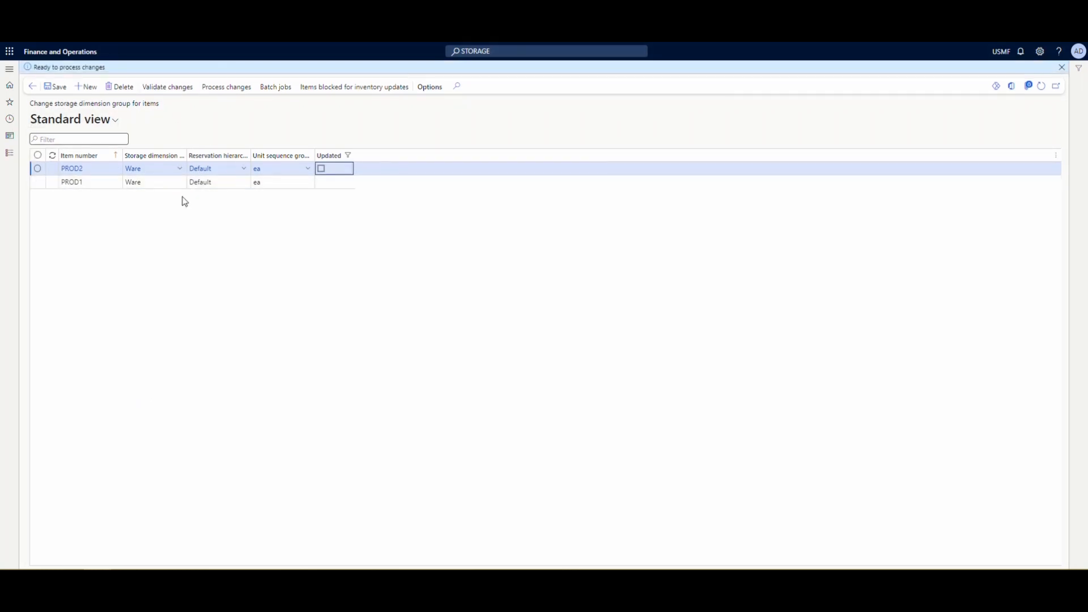
pyautogui.click(226, 93)
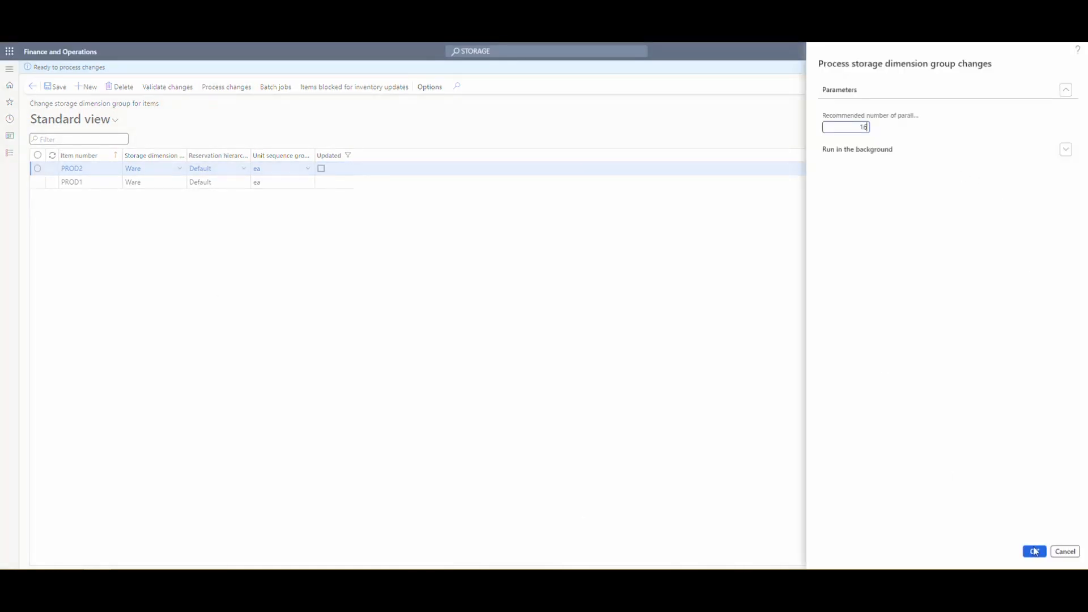
pyautogui.click(1034, 551)
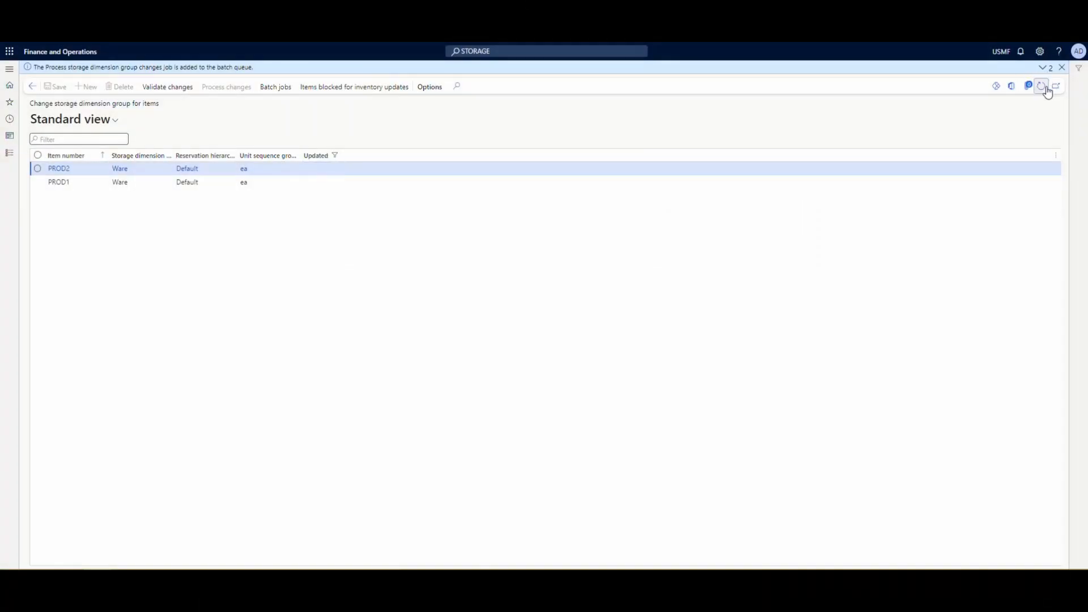
# Step: Refresh the list of storage dimension group changes to check the processing status of PROD1 and PROD2
pyautogui.click(1046, 89)
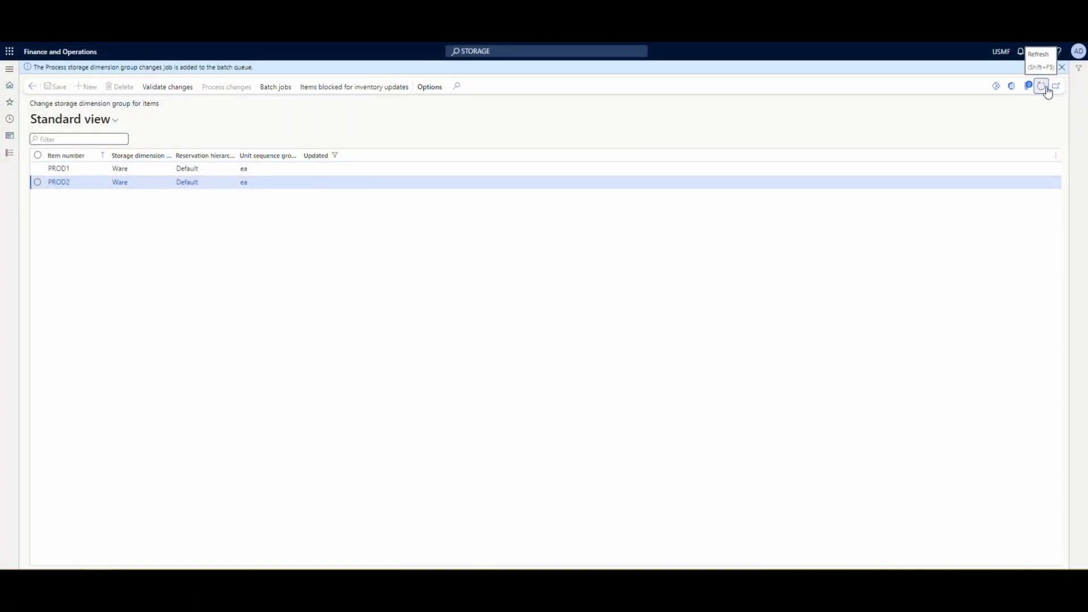
pyautogui.click(1046, 88)
pyautogui.click(456, 265)
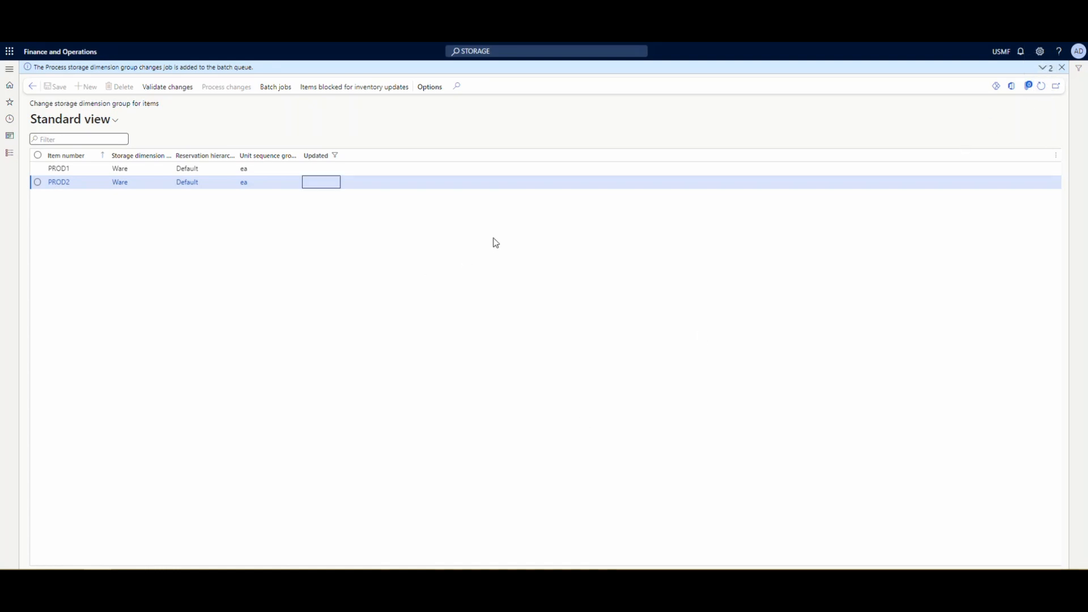
pyautogui.click(1039, 90)
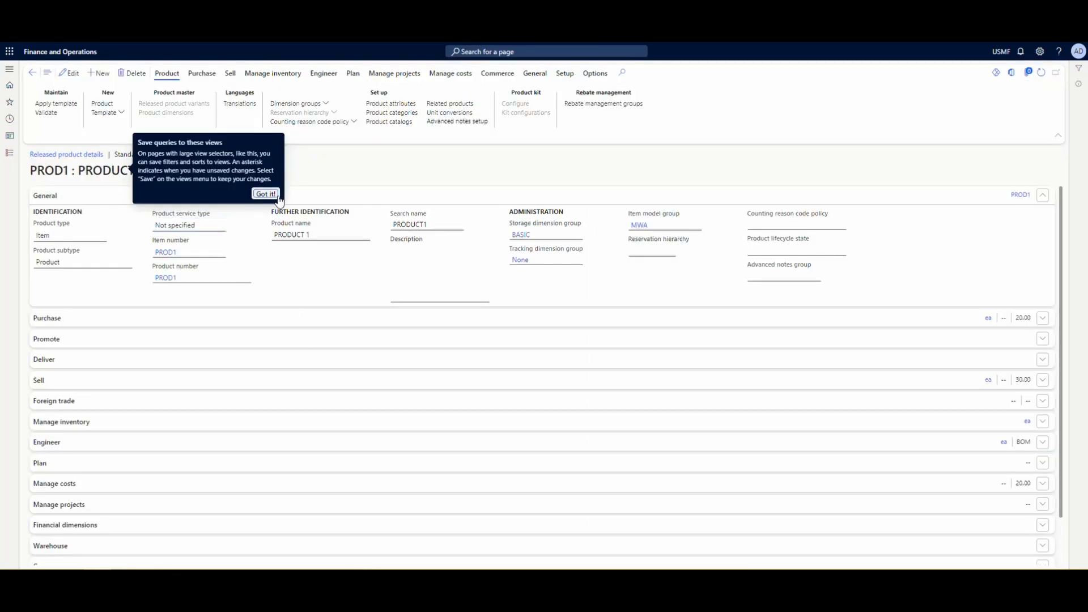
# Step: Refresh PROD1's released product details and review its storage dimension group, reservation hierarchy and Warehouse section
pyautogui.click(265, 194)
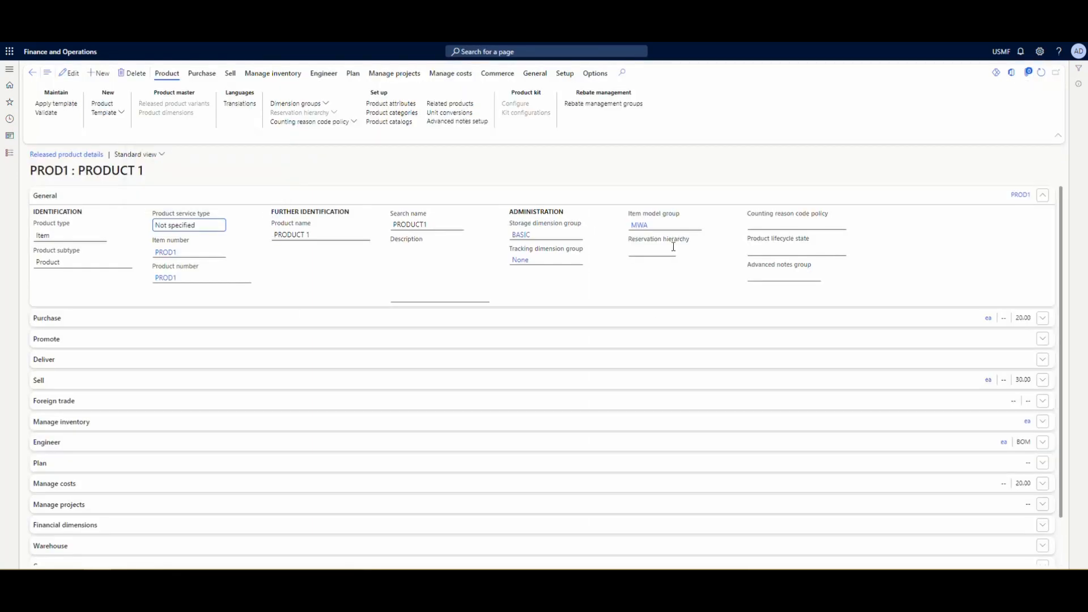
pyautogui.click(1041, 76)
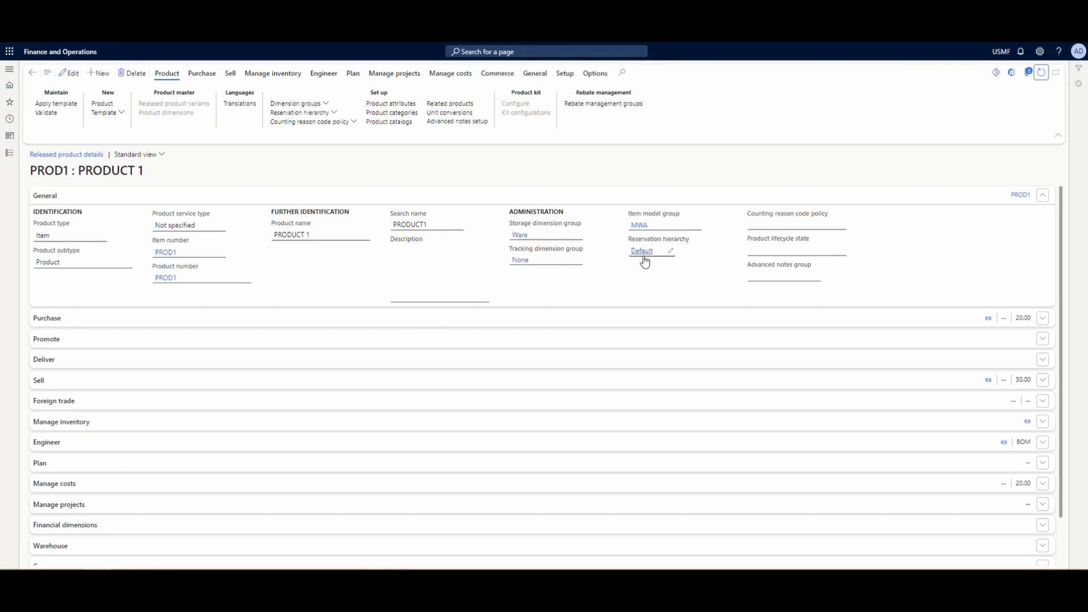
pyautogui.scroll(-1, 248, 436)
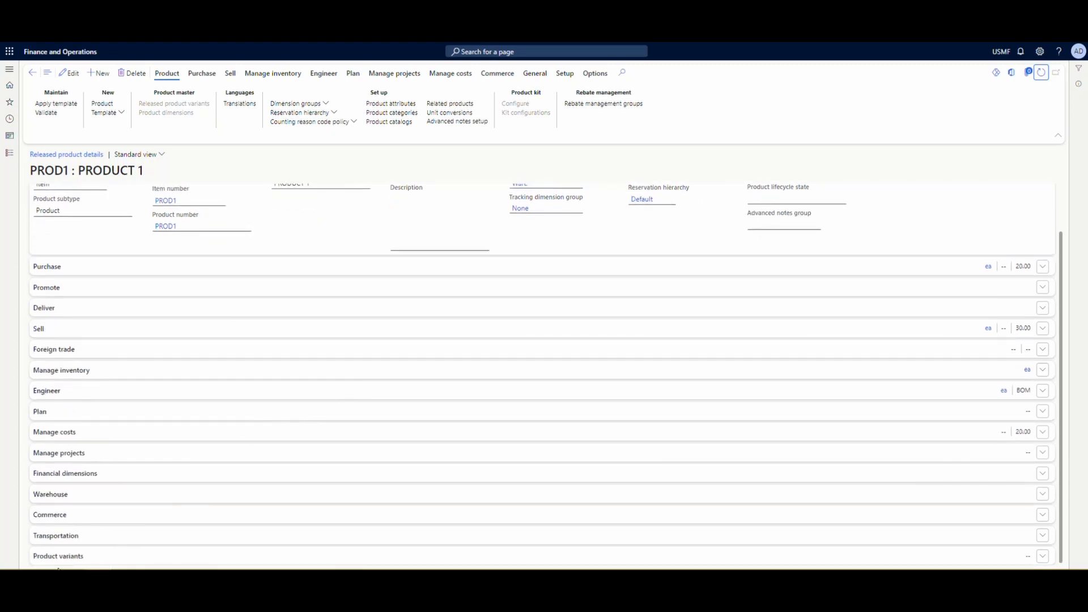
pyautogui.click(86, 502)
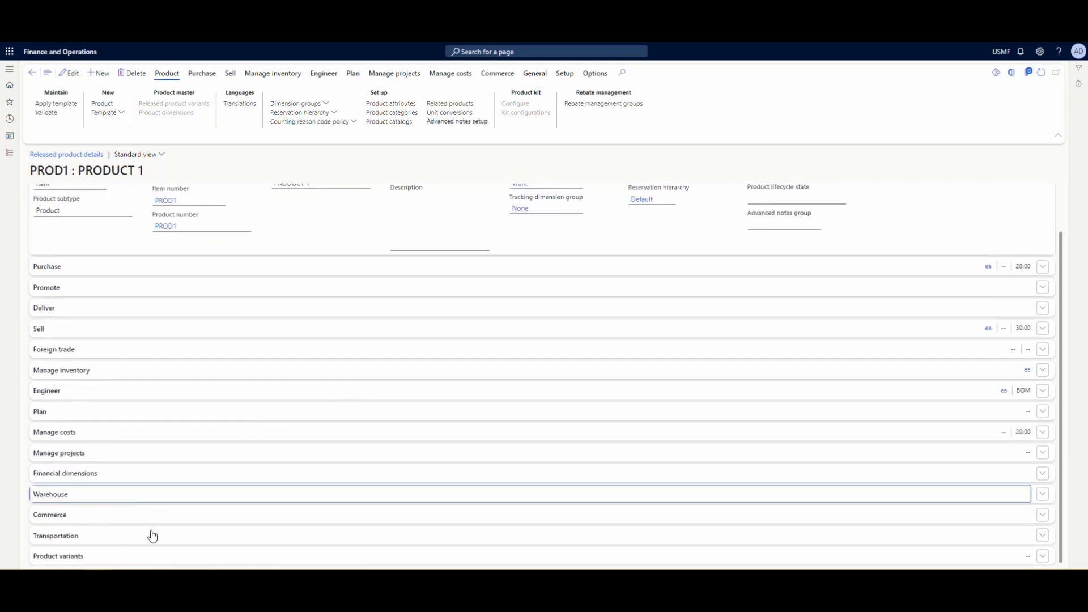
pyautogui.scroll(-2, 146, 526)
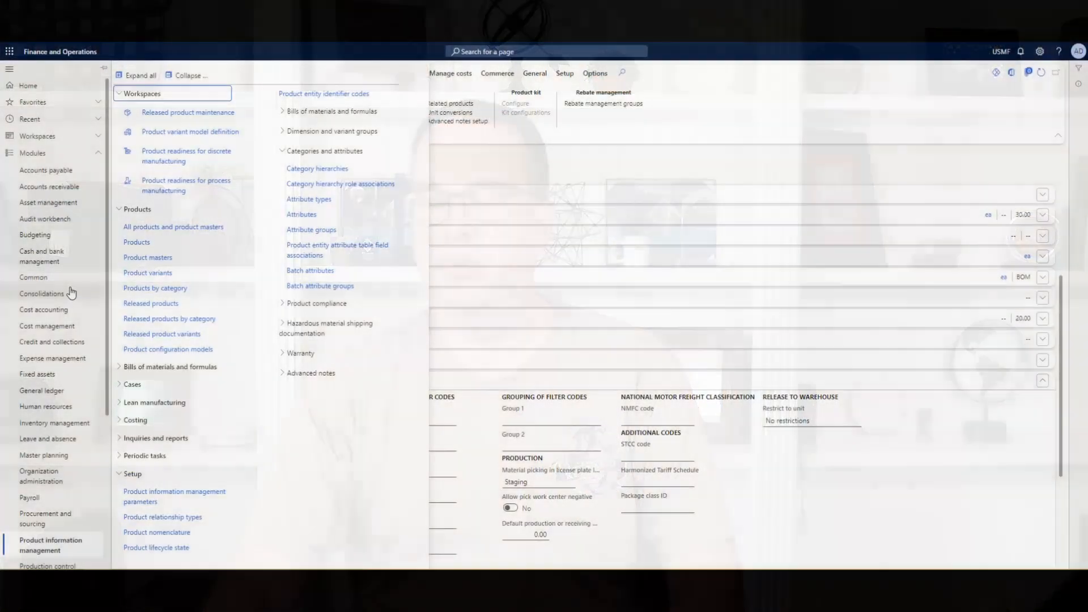
# Step: Open the Warehouses setup page of the Warehouse management module
pyautogui.scroll(-5, 54, 329)
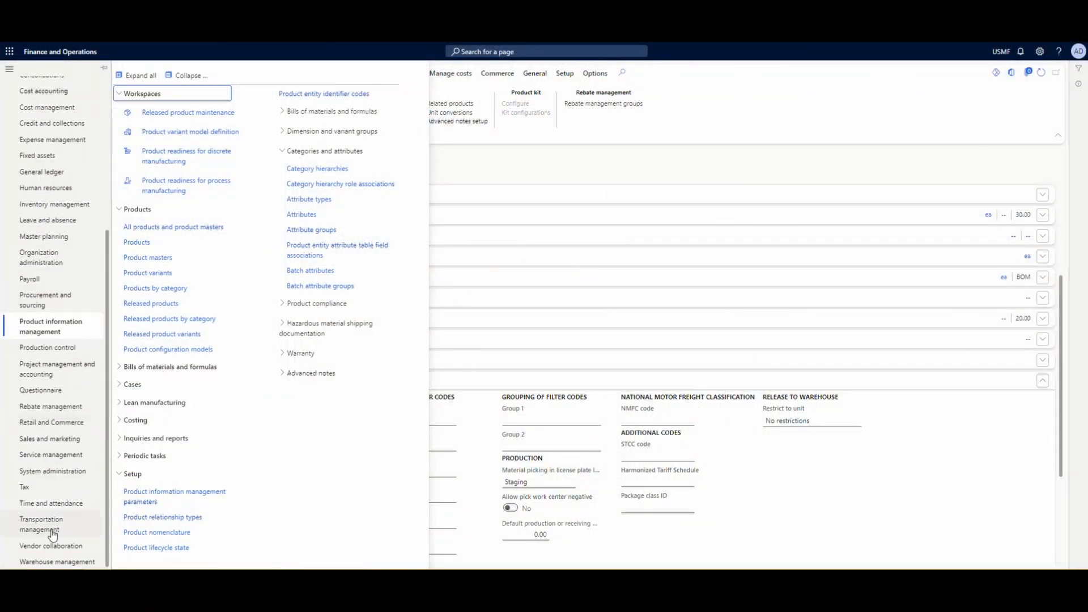
pyautogui.click(58, 562)
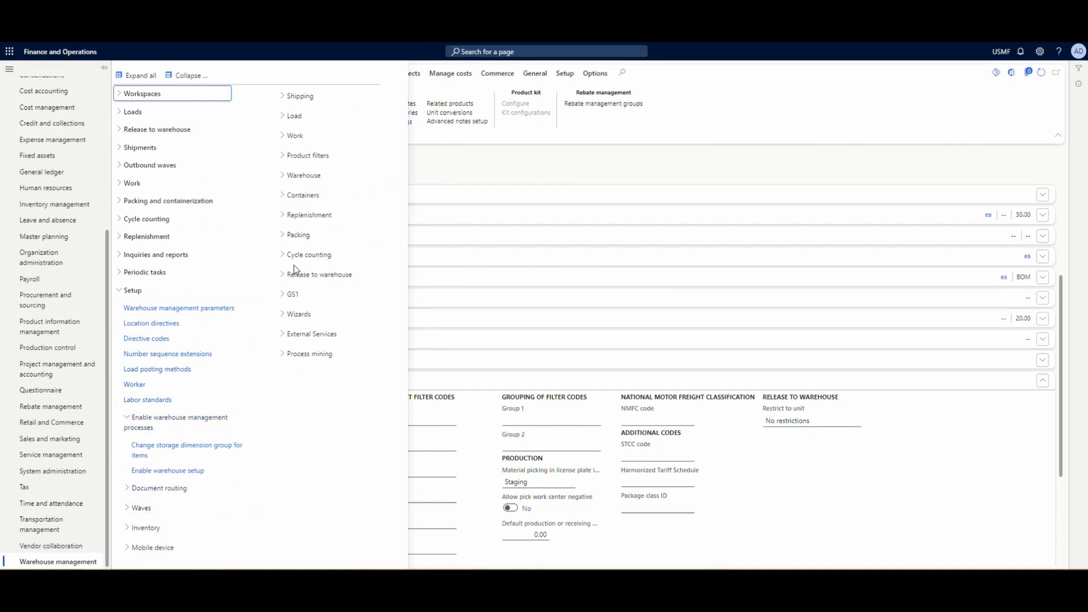
pyautogui.click(299, 177)
pyautogui.click(306, 208)
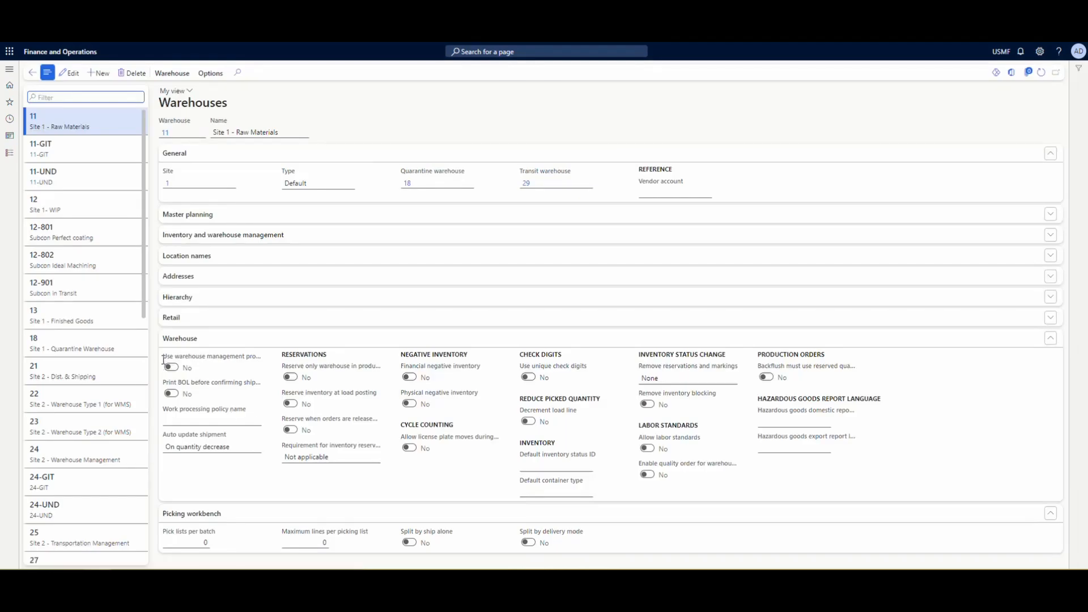
# Step: Select the BasToAWMS warehouse and review its warehouse settings and inventory locations
pyautogui.scroll(-10, 114, 335)
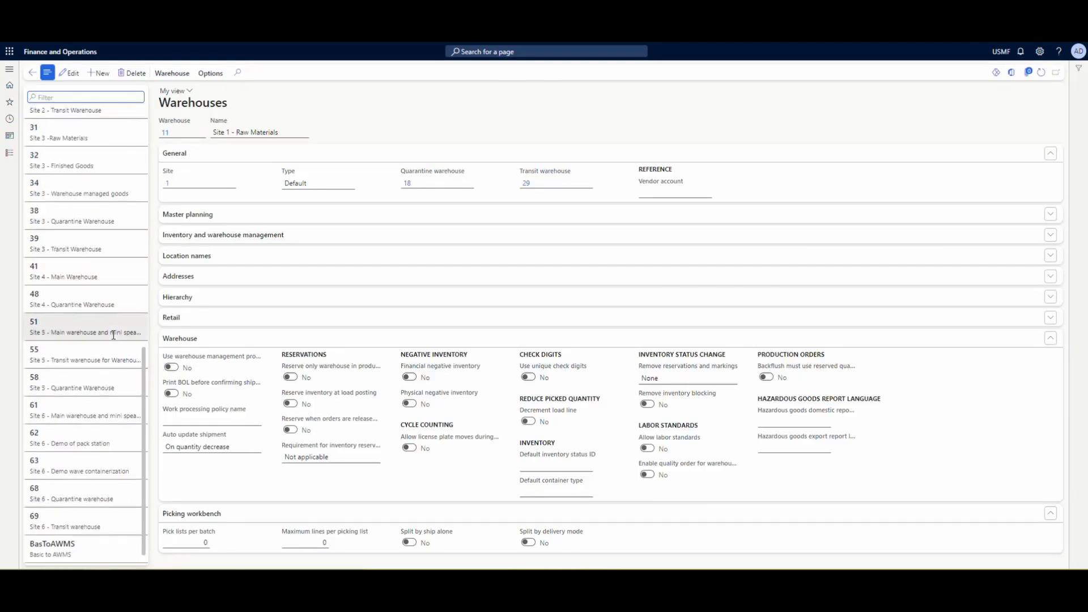
pyautogui.click(89, 558)
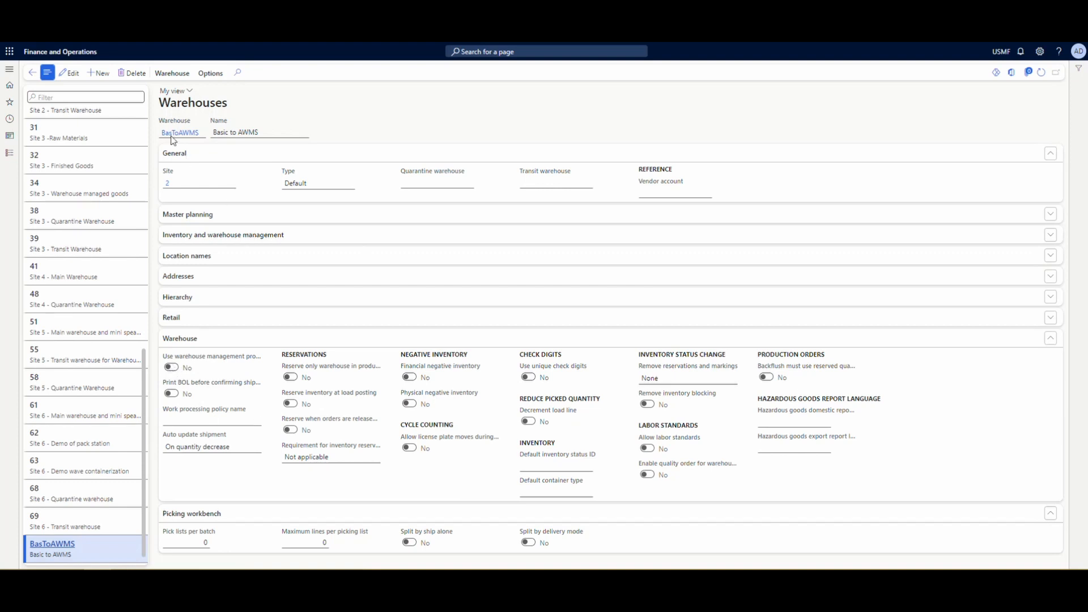
pyautogui.click(172, 73)
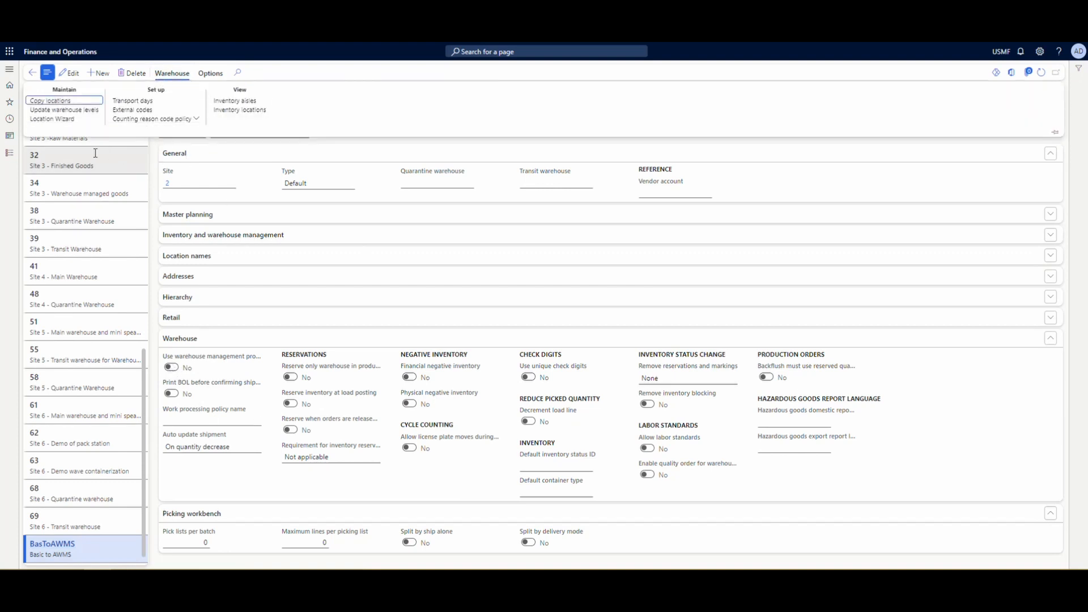
pyautogui.click(238, 111)
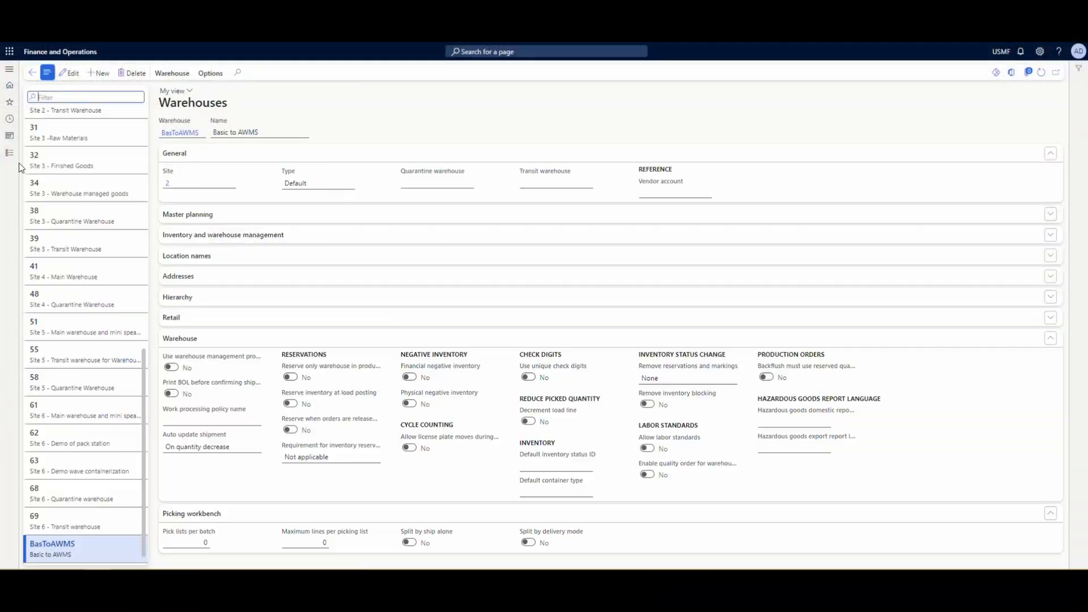
# Step: Open the Enable warehouse setup page under the Warehouse management module's setup for enabling warehouse management processes
pyautogui.click(9, 153)
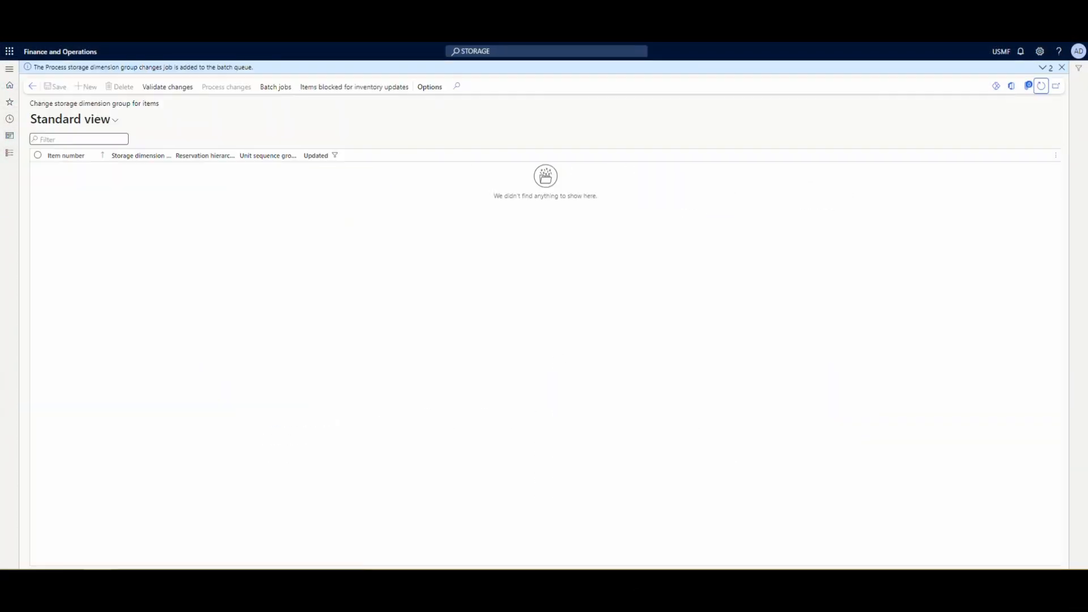
pyautogui.click(10, 157)
pyautogui.scroll(-5, 49, 266)
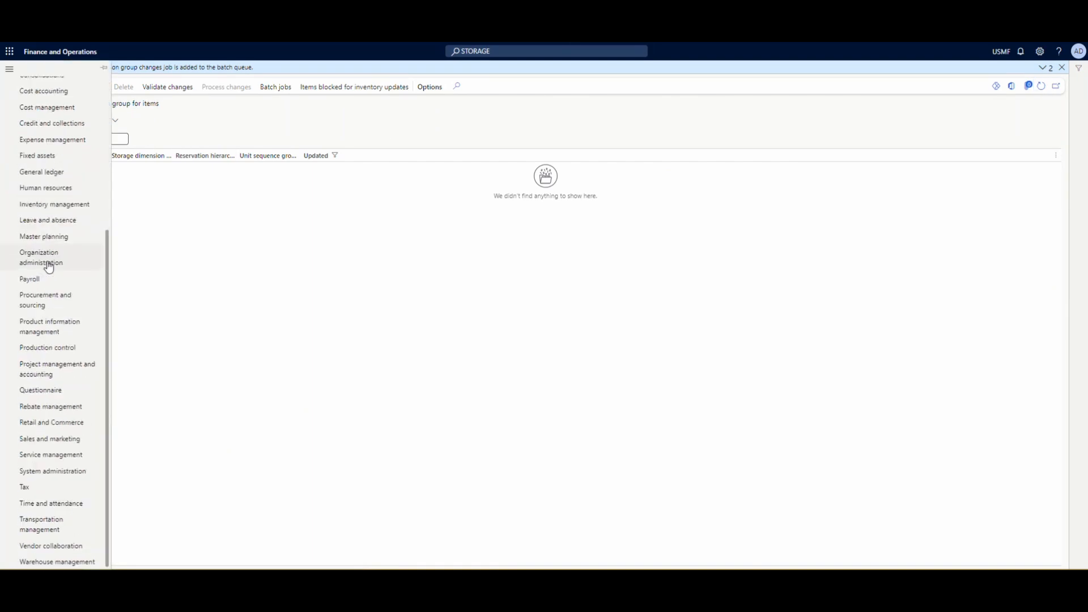
pyautogui.click(79, 564)
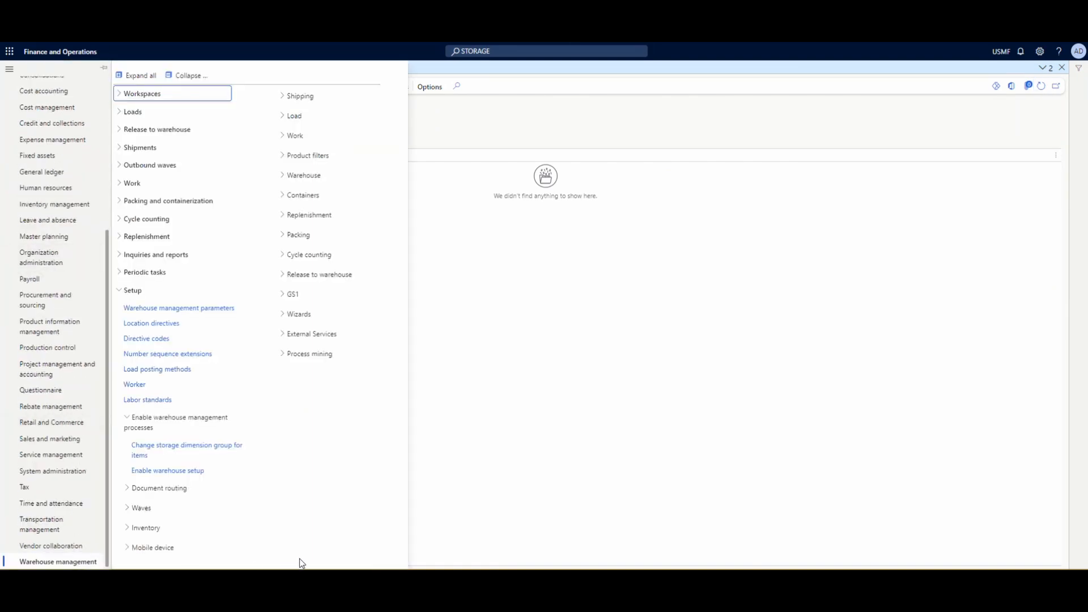
pyautogui.click(180, 473)
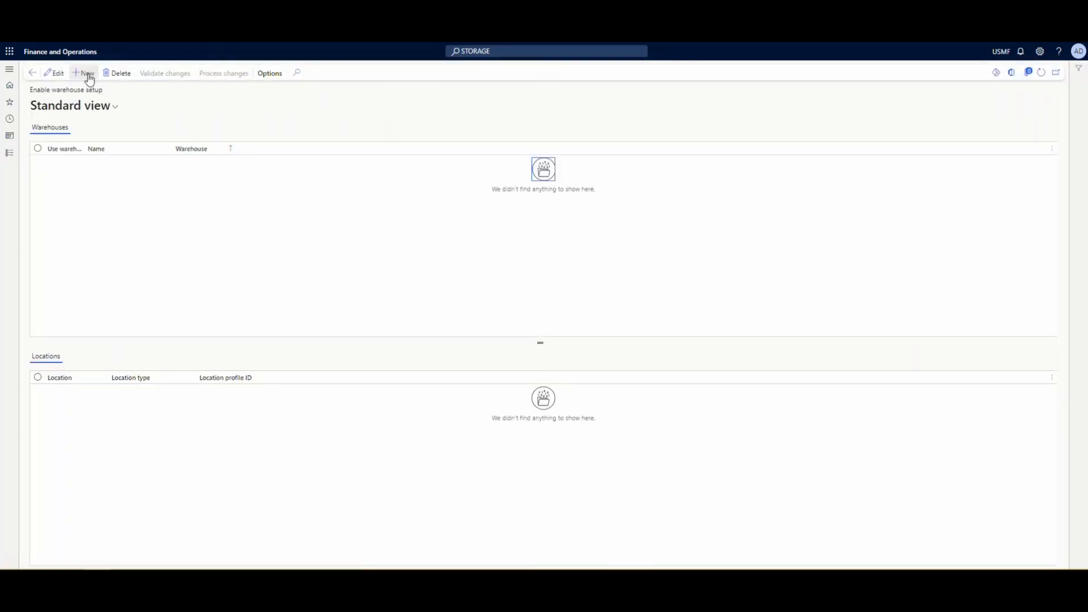
# Step: Add a new warehouse record for BasToAWMS to the Enable warehouse setup page and save it
pyautogui.click(88, 80)
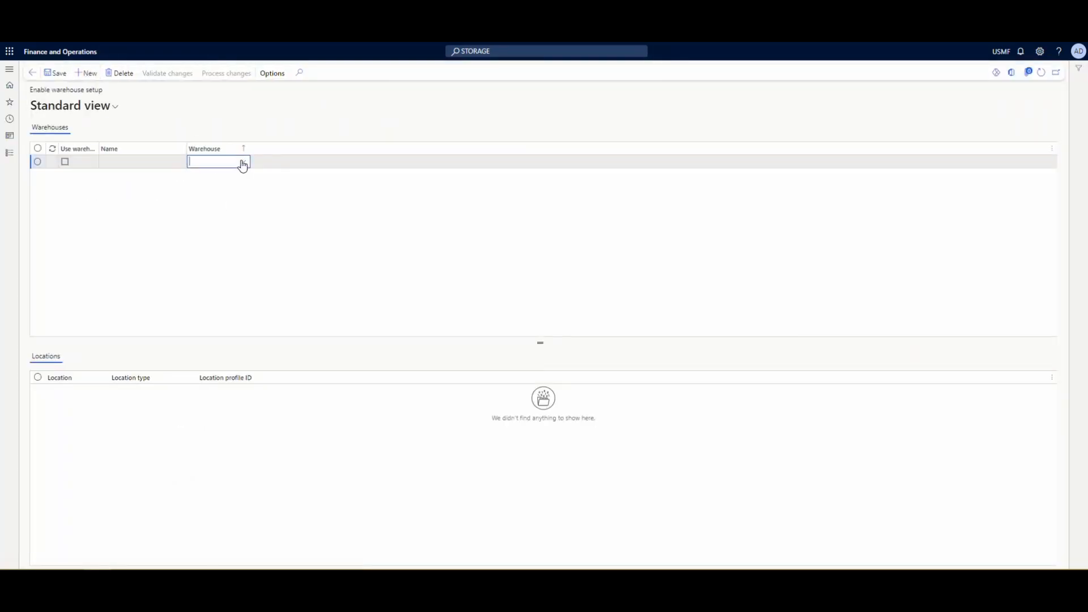
pyautogui.click(242, 165)
pyautogui.scroll(-8, 248, 239)
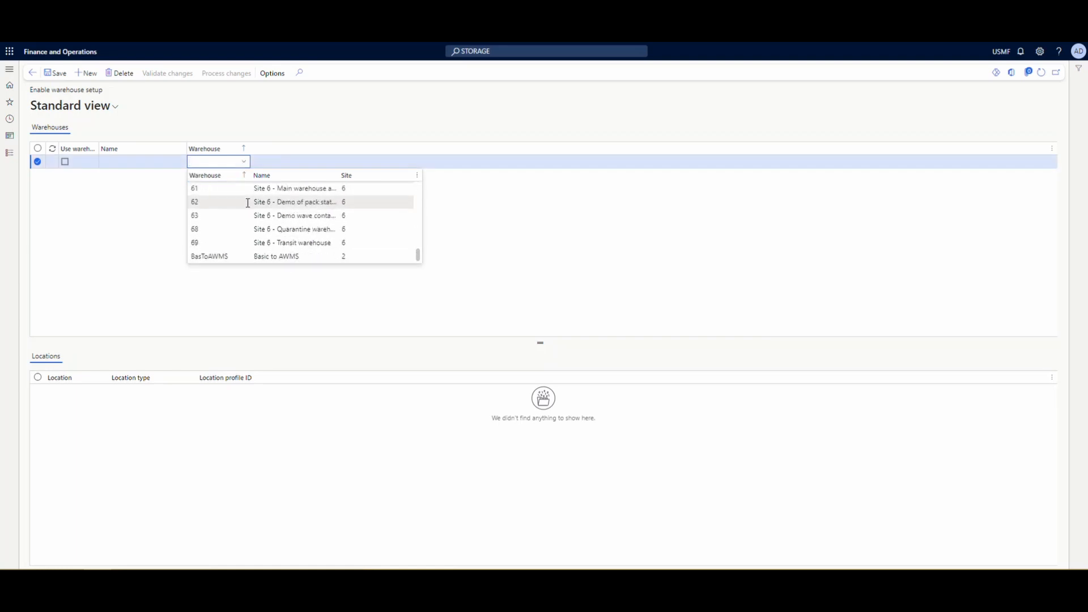
pyautogui.click(240, 256)
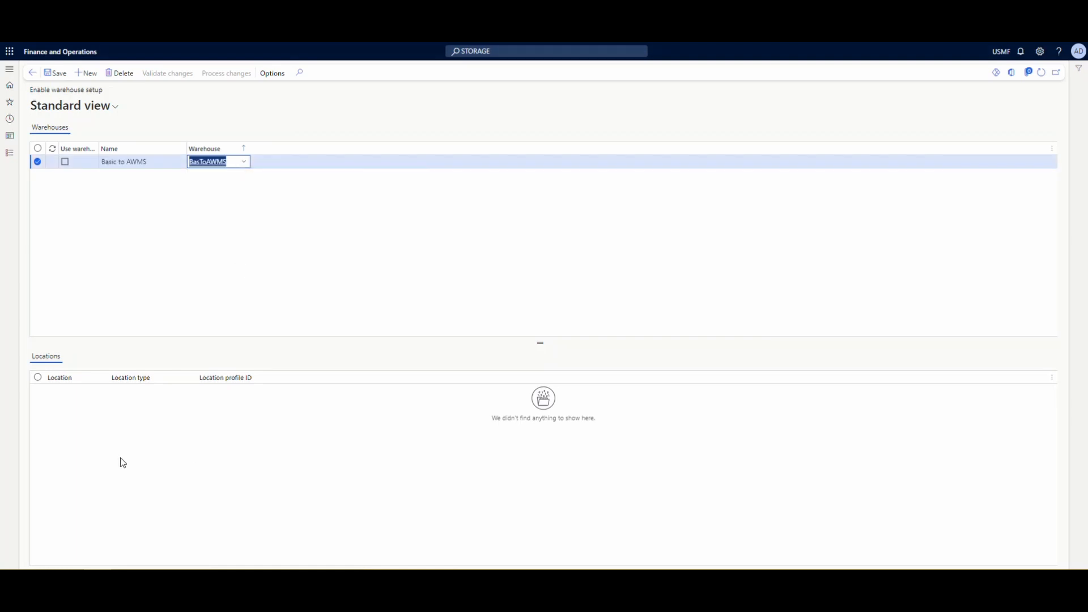
pyautogui.click(55, 72)
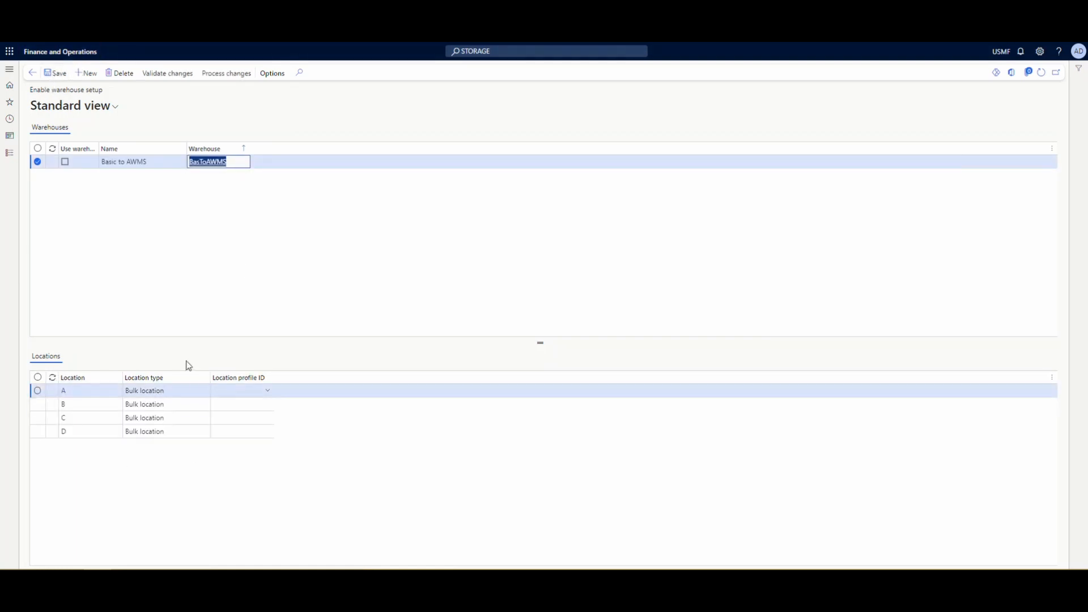
# Step: Assign the BULK location profile ID to locations A, B, C and D of BasToAWMS
pyautogui.click(266, 391)
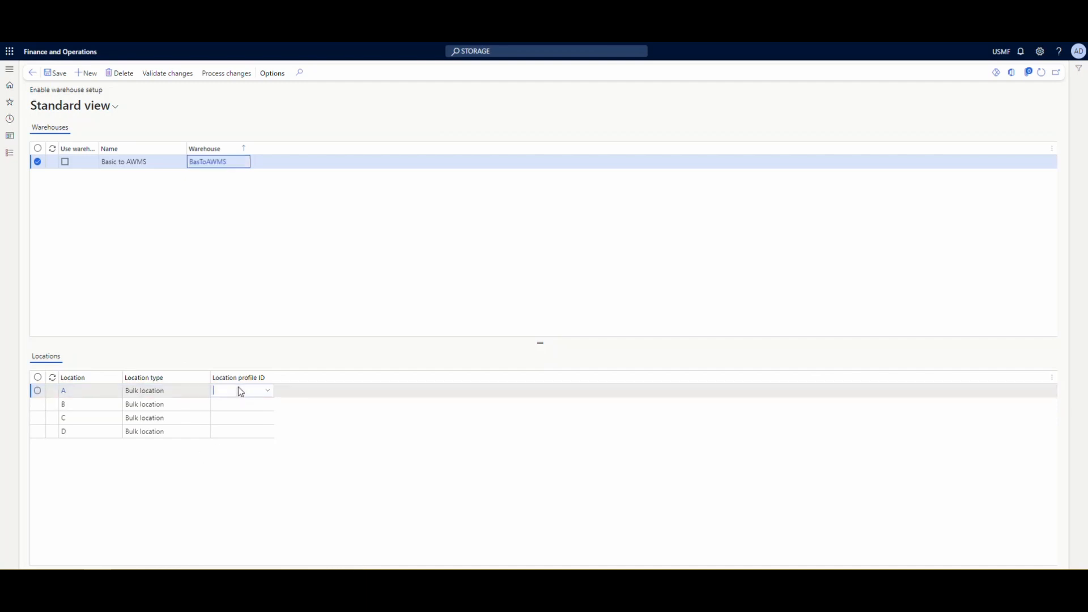
pyautogui.click(268, 392)
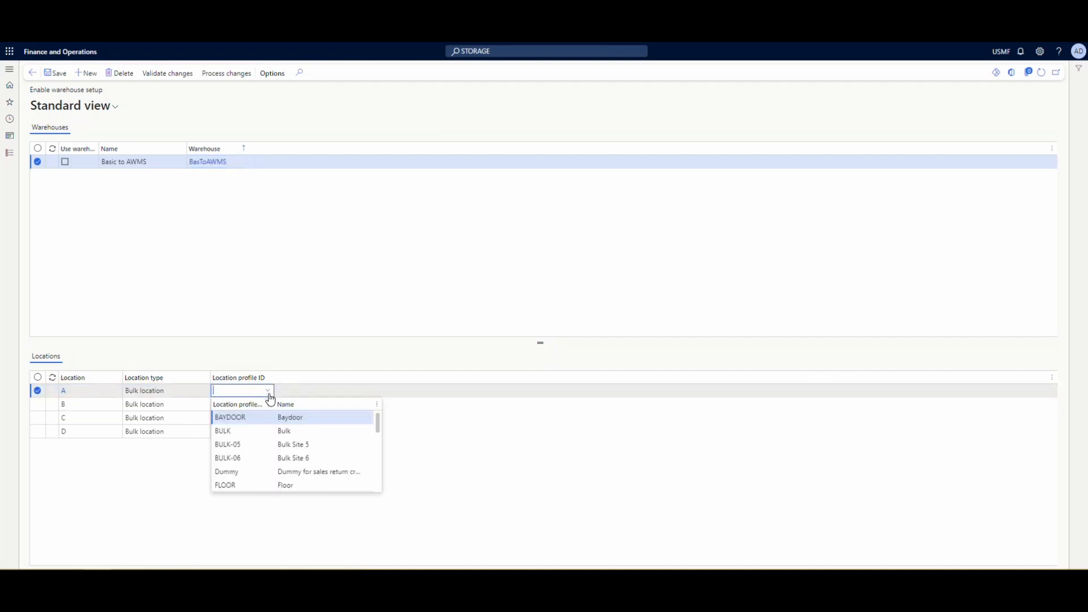
pyautogui.click(256, 430)
pyautogui.click(247, 405)
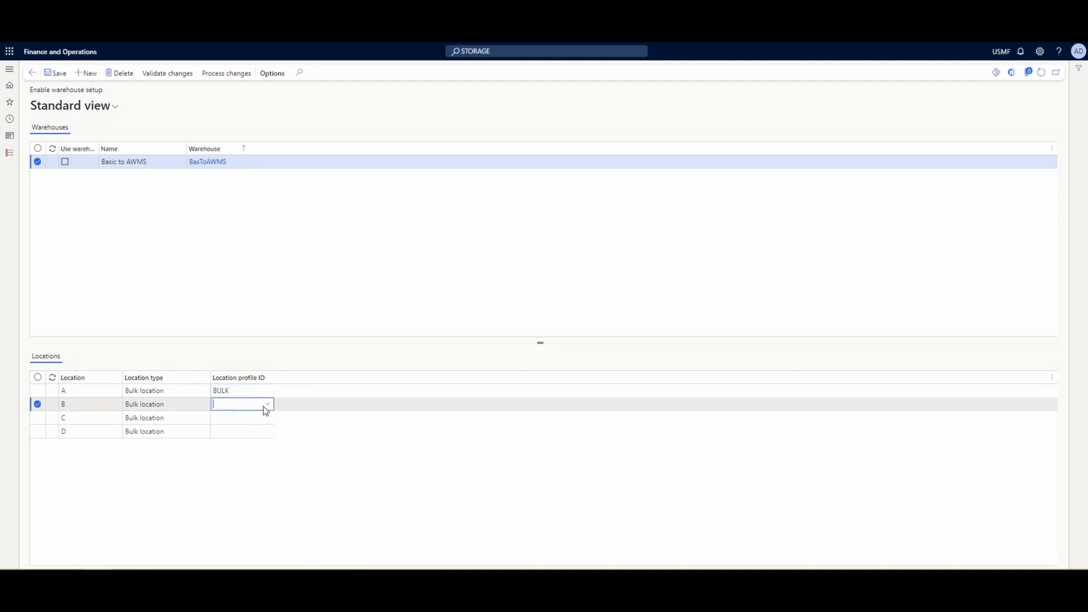
pyautogui.click(269, 406)
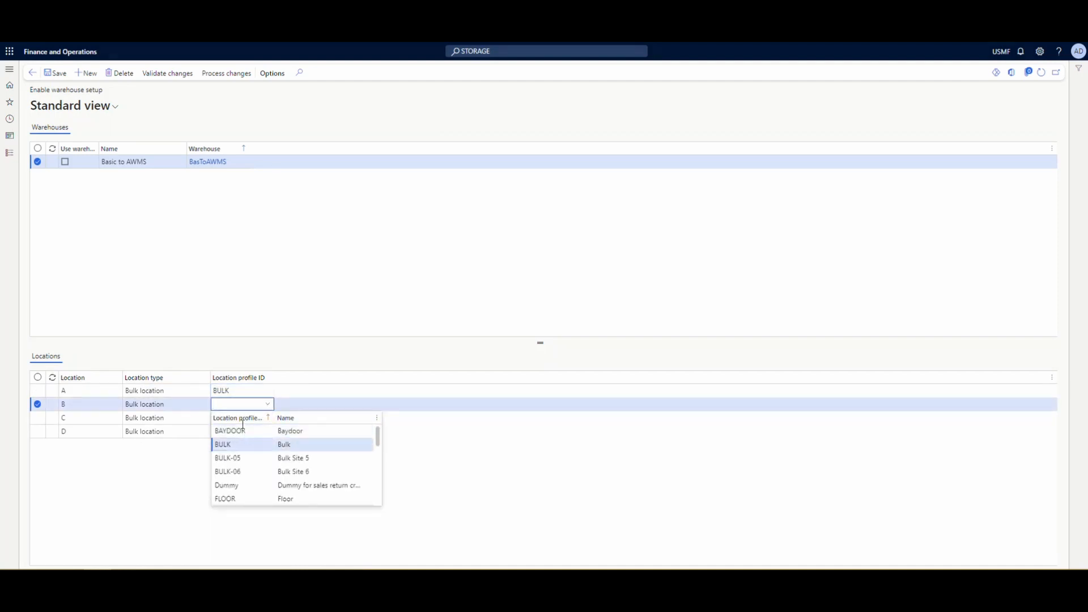
pyautogui.click(238, 444)
pyautogui.click(241, 420)
pyautogui.click(267, 420)
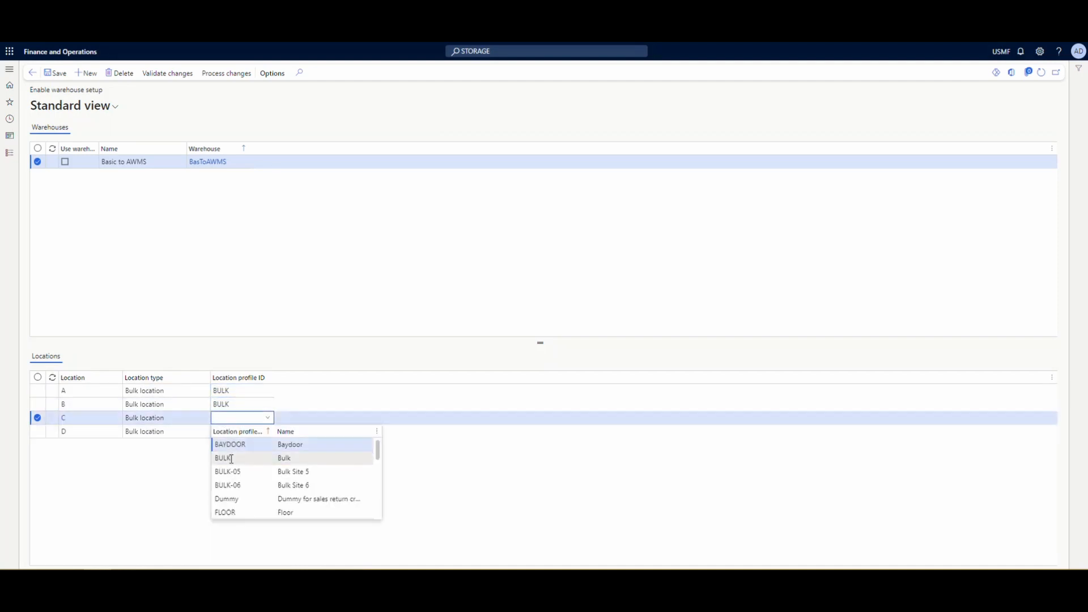
pyautogui.click(230, 457)
pyautogui.click(238, 432)
pyautogui.click(268, 431)
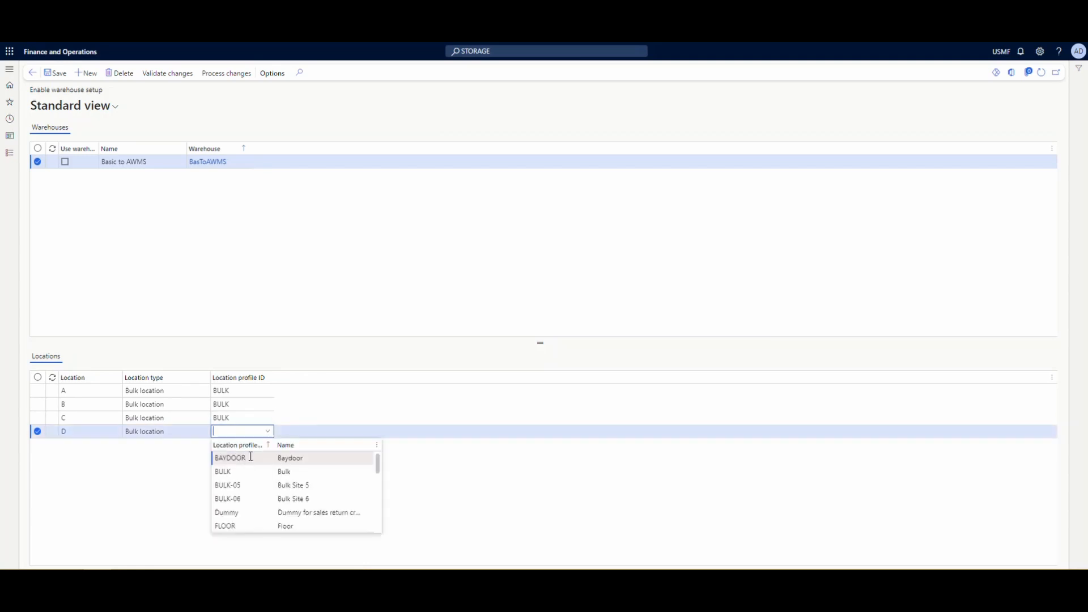
pyautogui.click(233, 472)
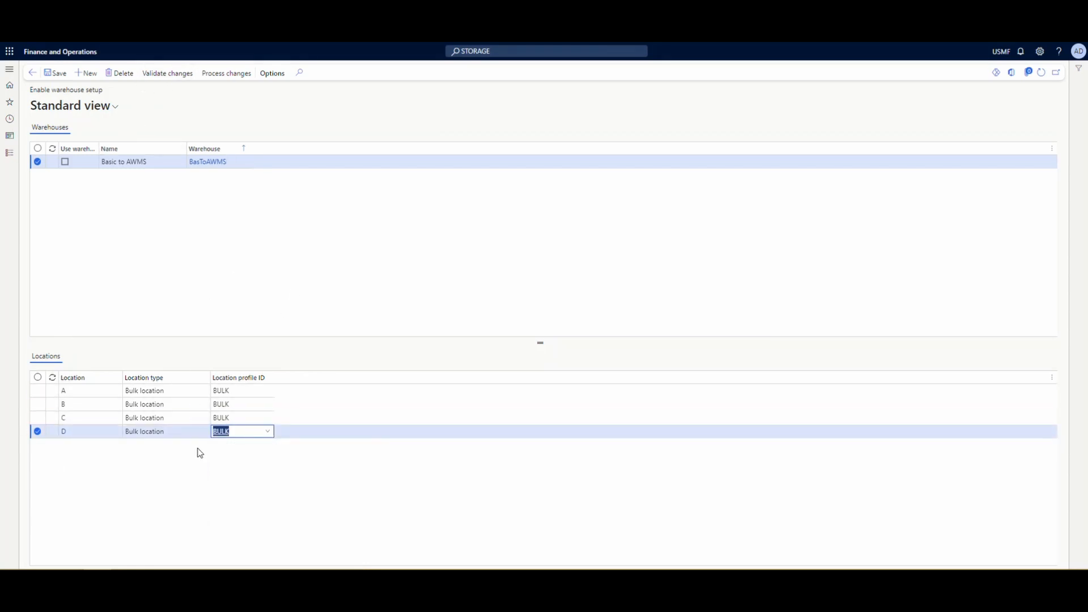
# Step: Validate the BasToAWMS warehouse changes and run their processing with the preset parameters
pyautogui.click(166, 75)
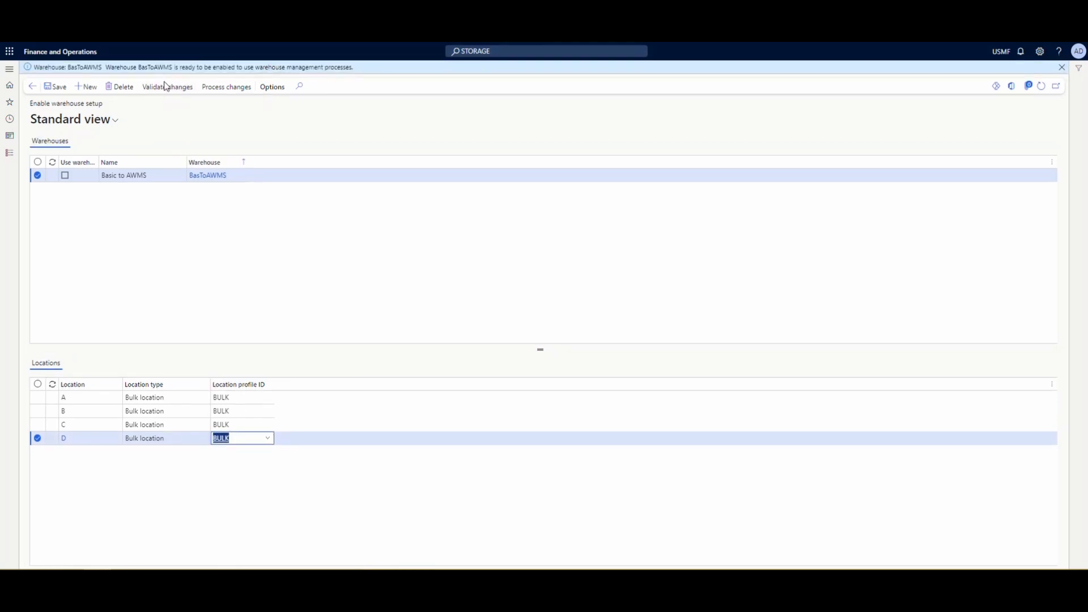
pyautogui.click(216, 89)
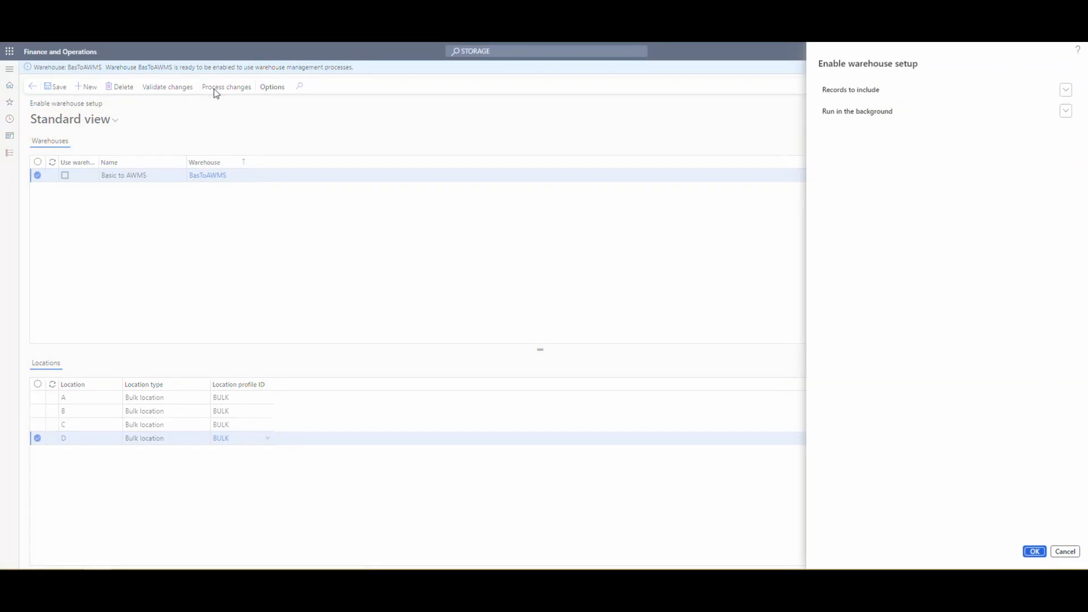
pyautogui.click(1034, 552)
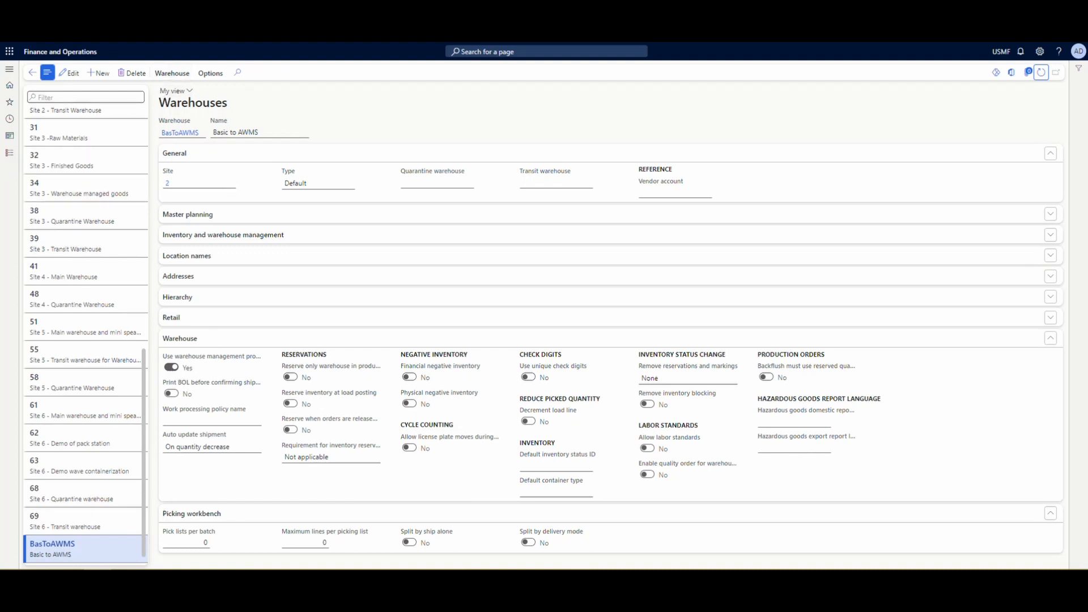
# Step: Open the Locations page from the Warehouse management setup and try to filter its list by warehouse
pyautogui.click(10, 154)
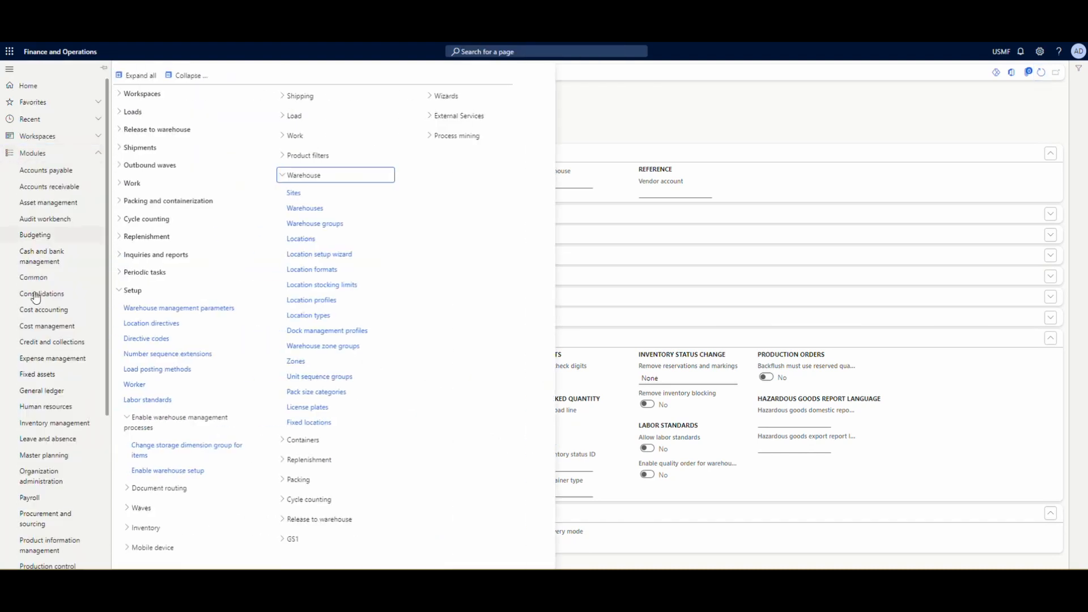
pyautogui.click(310, 245)
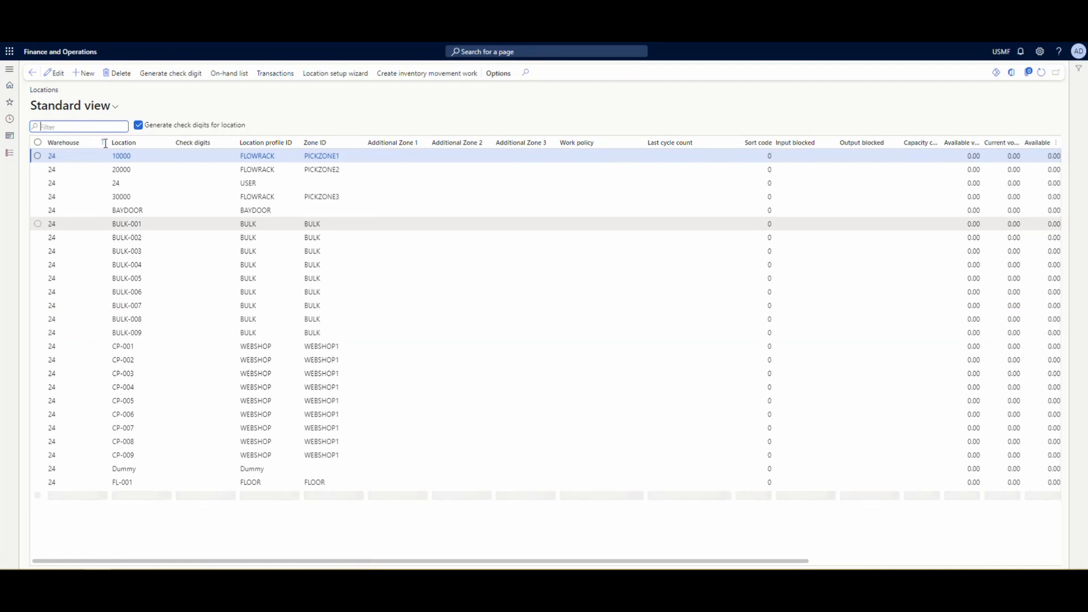
pyautogui.click(104, 143)
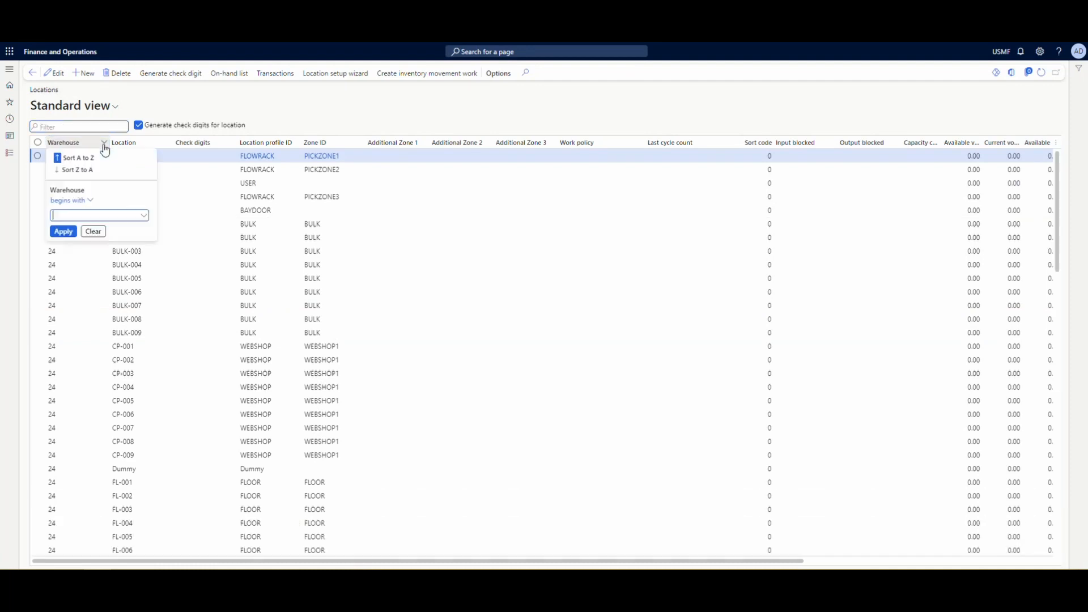
pyautogui.click(63, 232)
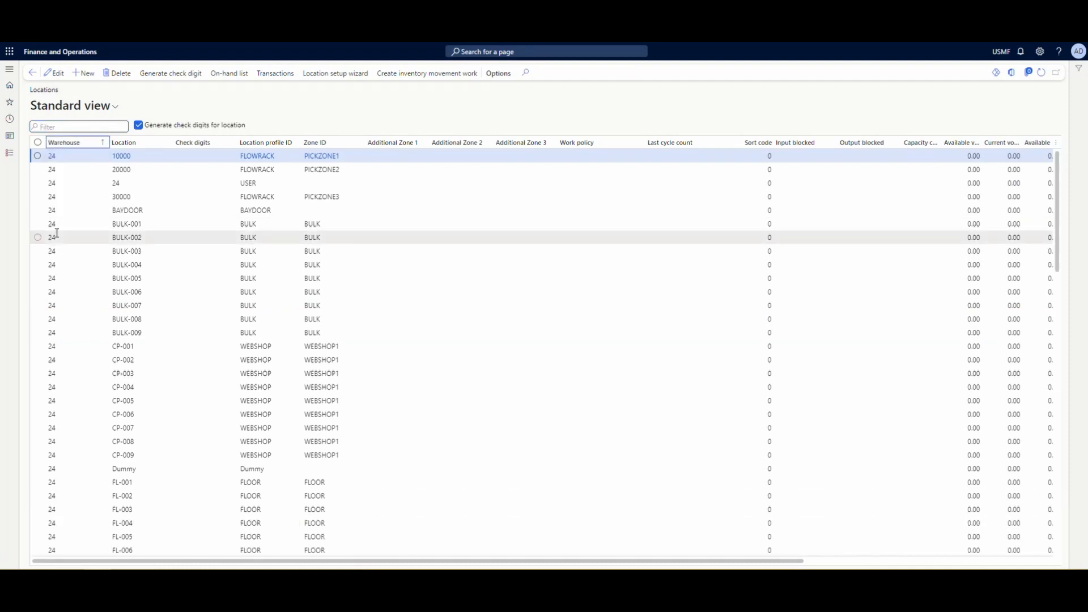